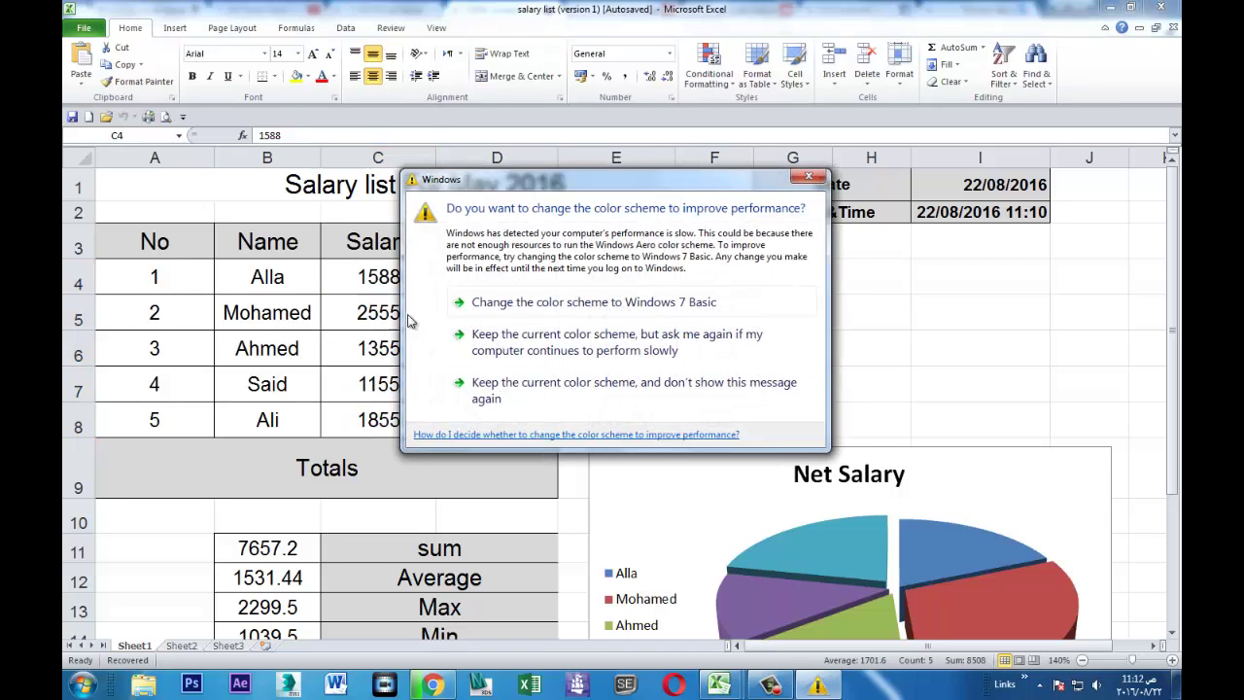
Clear the salary values from C4:C8, then reselect them and open the Data Validation menu.
{"action": "left_click", "coordinate": [573, 396]}
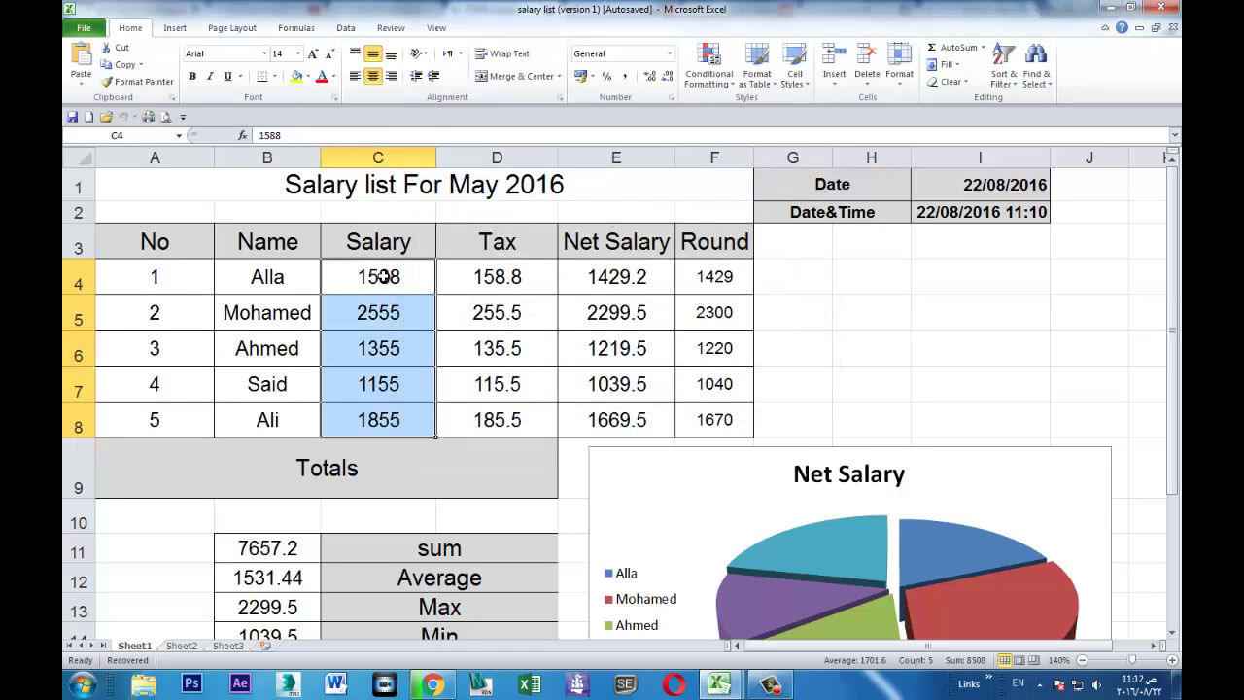
{"action": "key", "text": "Delete"}
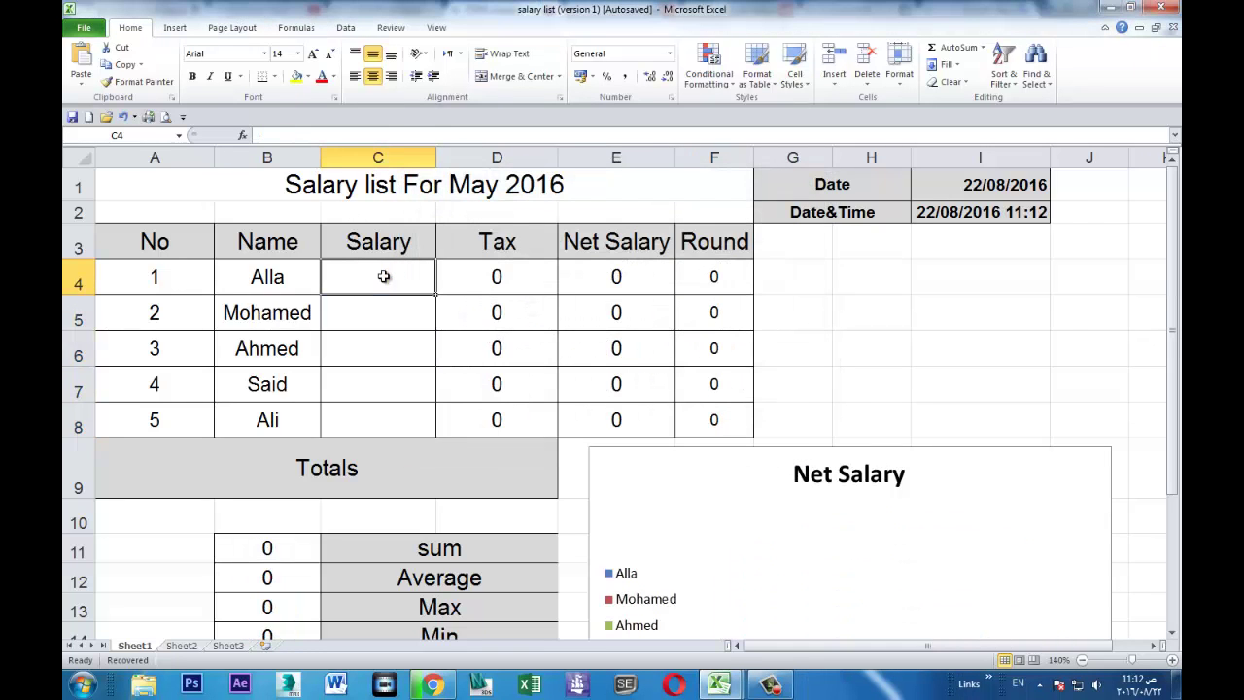
{"action": "left_click_drag", "start_coordinate": [381, 277], "coordinate": [396, 408]}
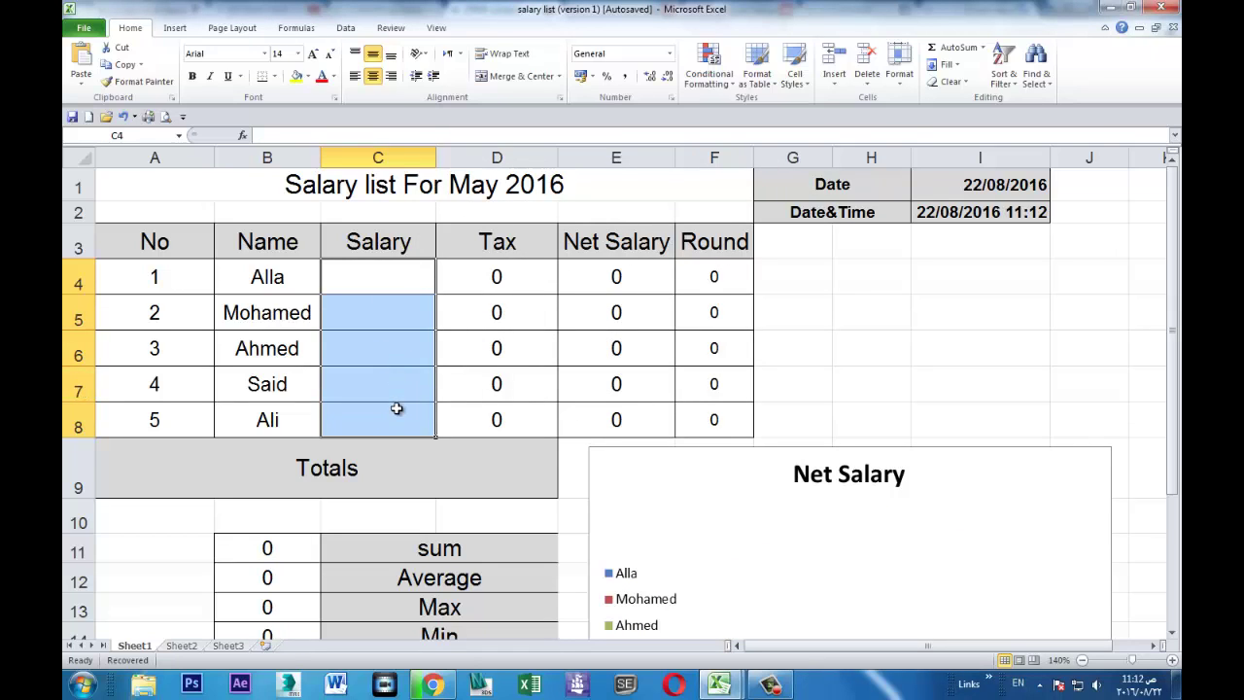
{"action": "left_click", "coordinate": [349, 28]}
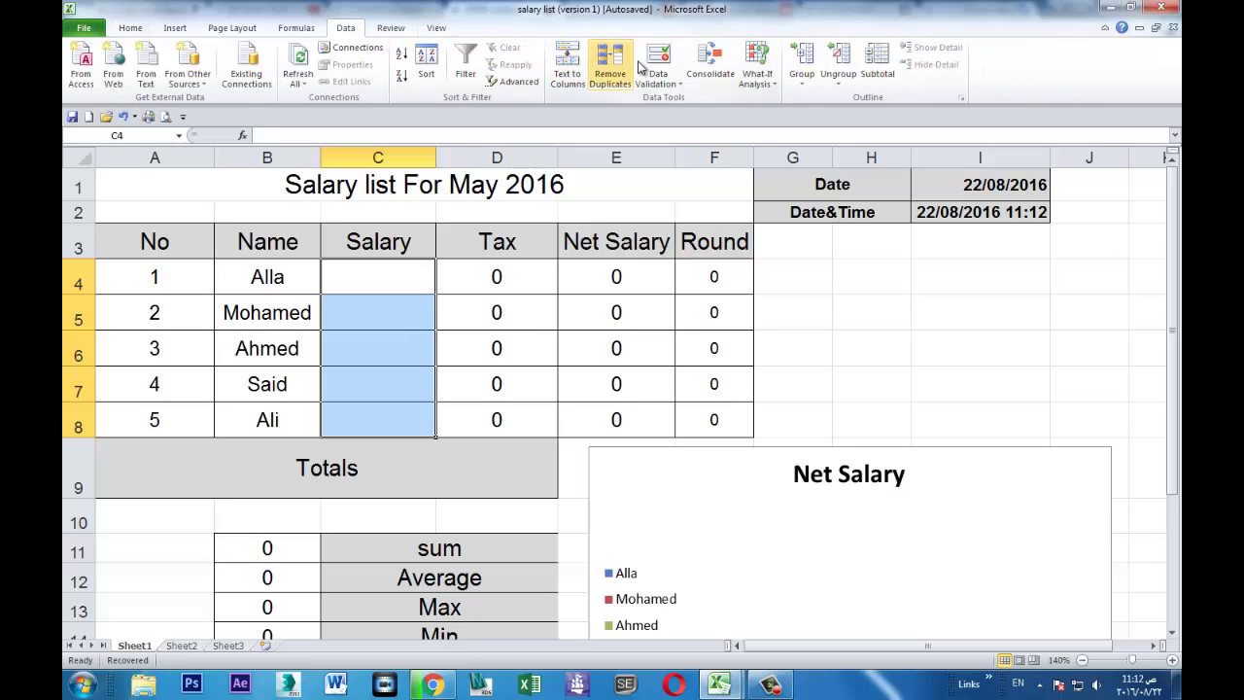
{"action": "left_click", "coordinate": [674, 82]}
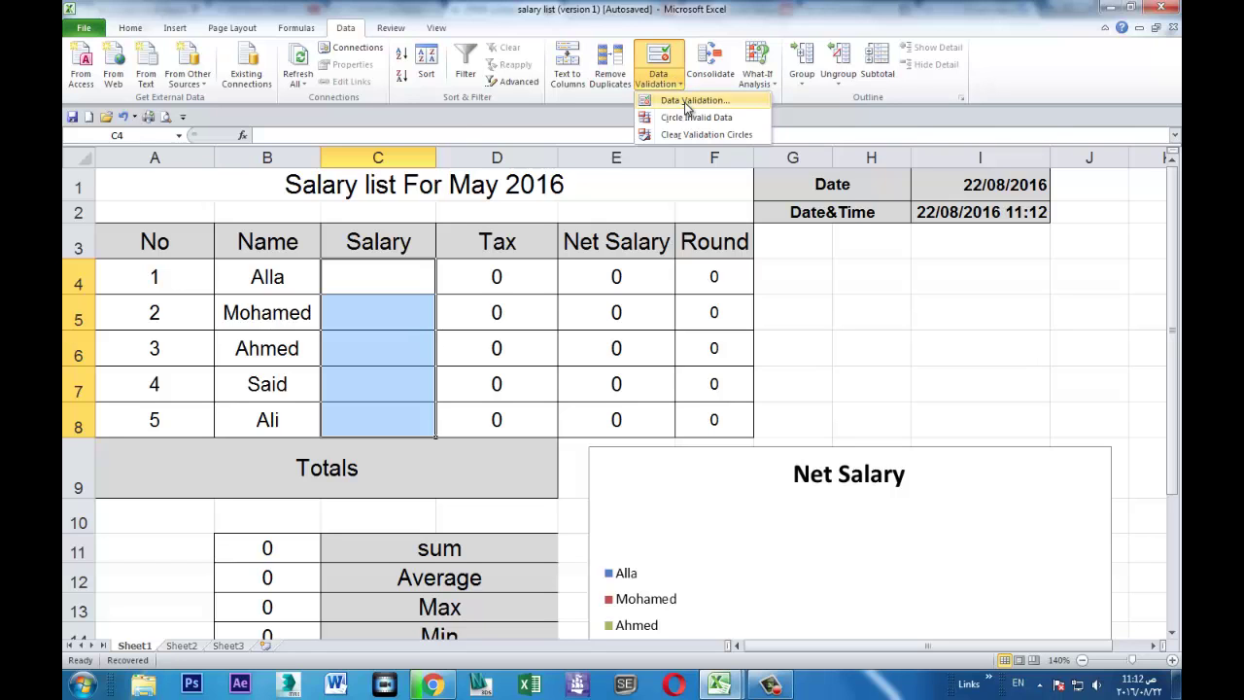
In Data Validation, allow only whole numbers between minimum 1000 and maximum 5000.
{"action": "left_click", "coordinate": [684, 102]}
{"action": "left_click_drag", "start_coordinate": [324, 139], "coordinate": [612, 133]}
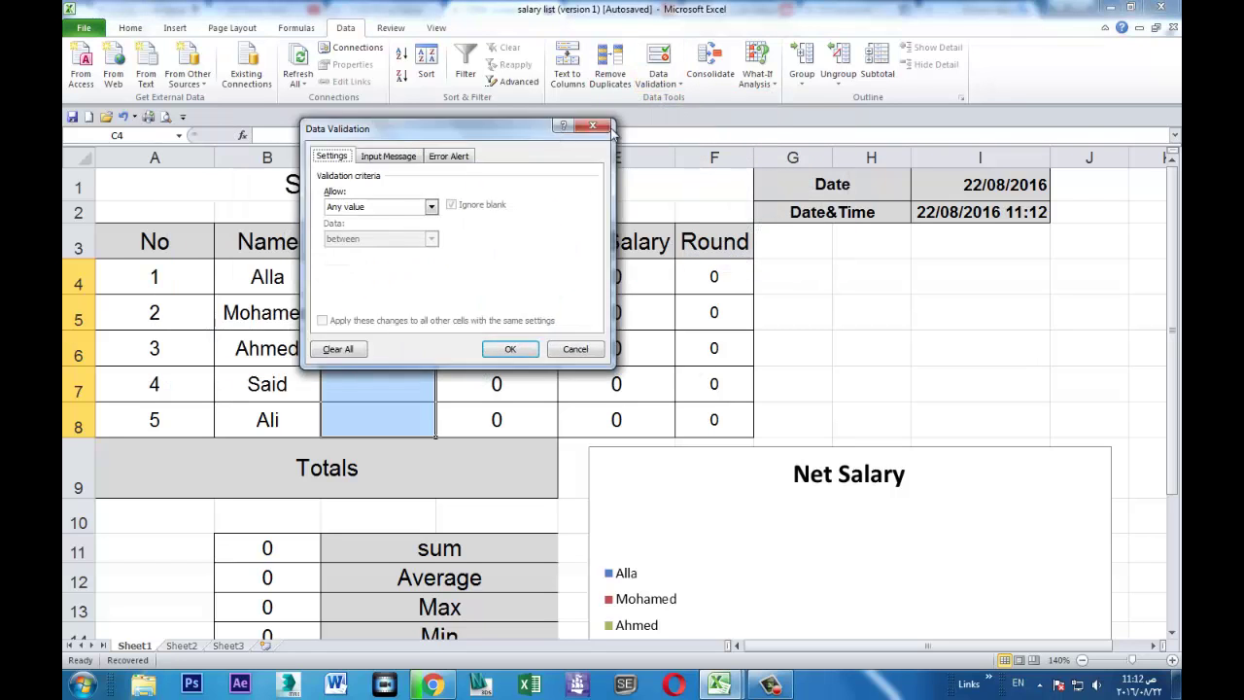
{"action": "left_click_drag", "start_coordinate": [461, 133], "coordinate": [842, 144]}
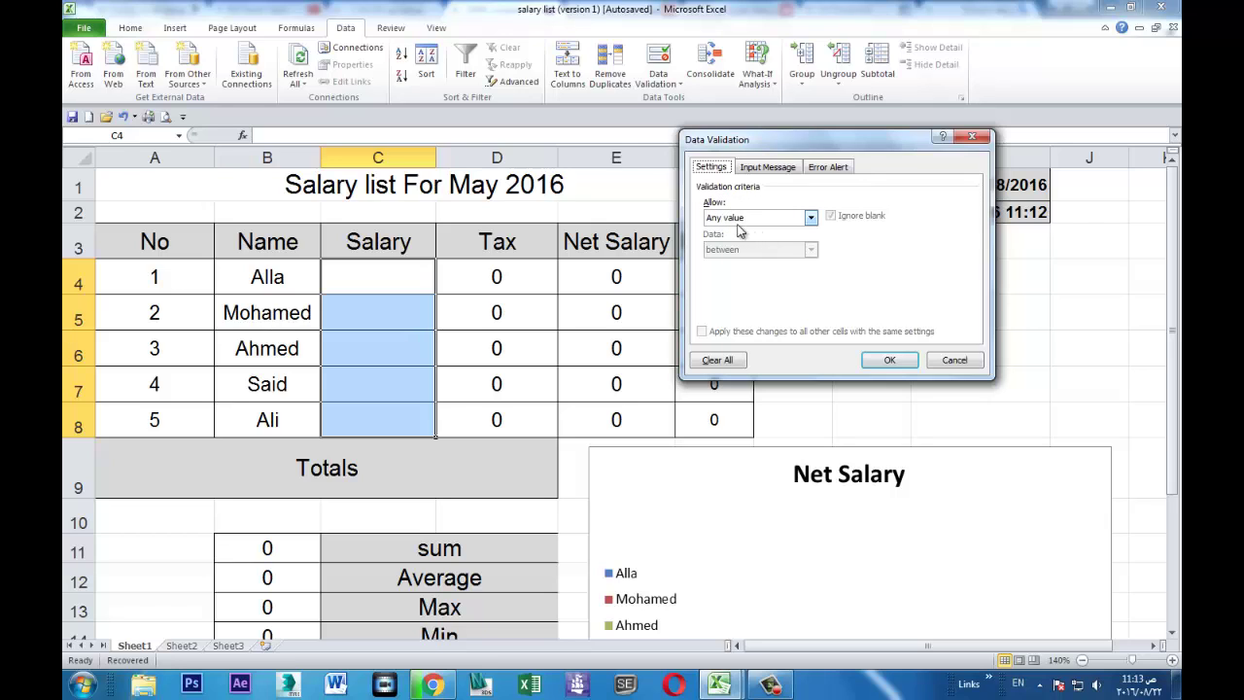
{"action": "left_click", "coordinate": [810, 218]}
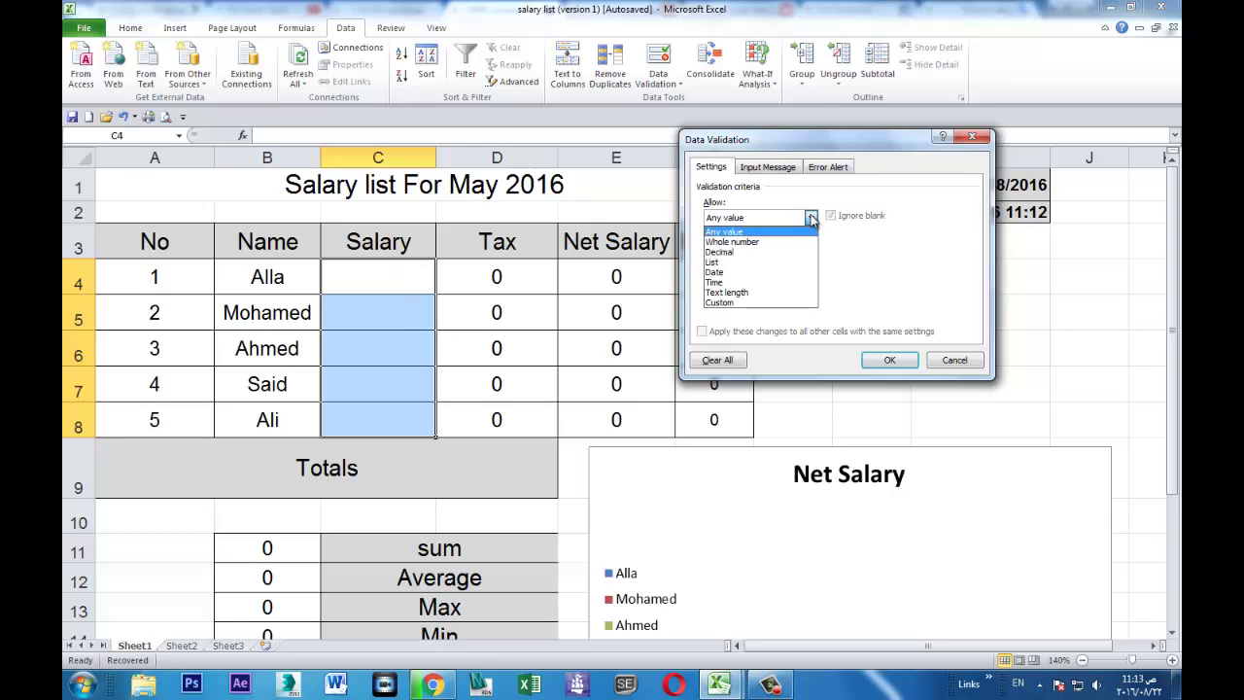
{"action": "left_click", "coordinate": [745, 242]}
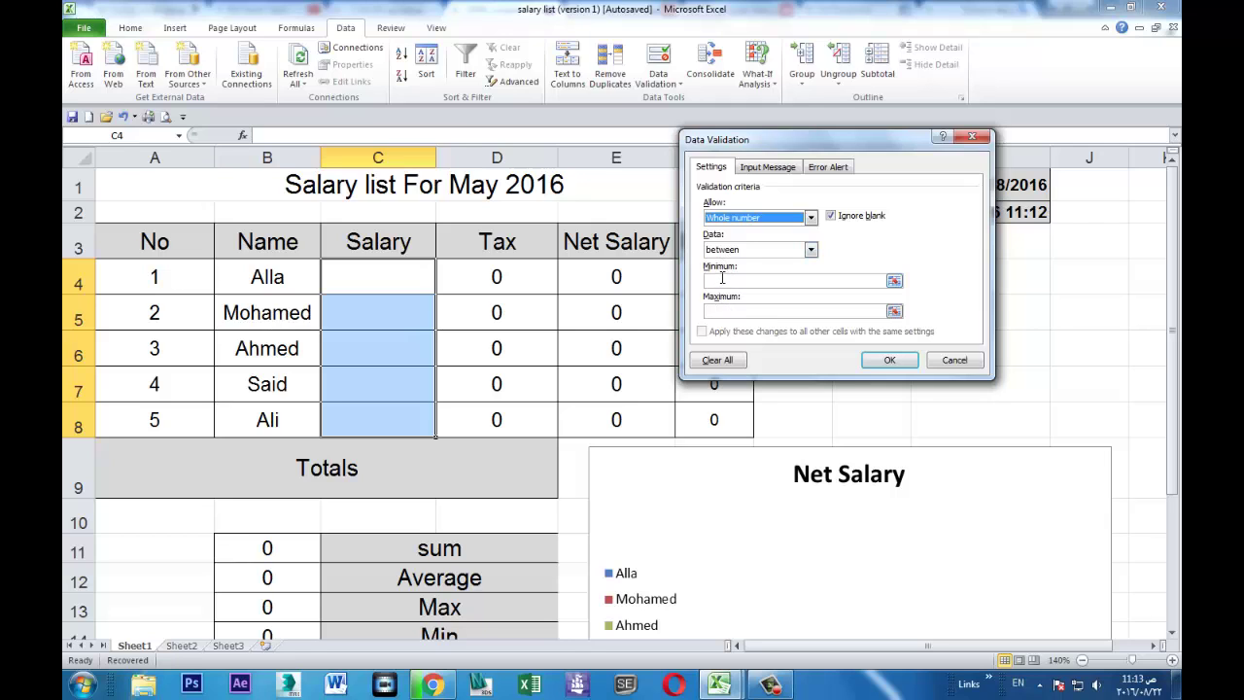
{"action": "left_click", "coordinate": [722, 278]}
{"action": "type", "text": "1"}
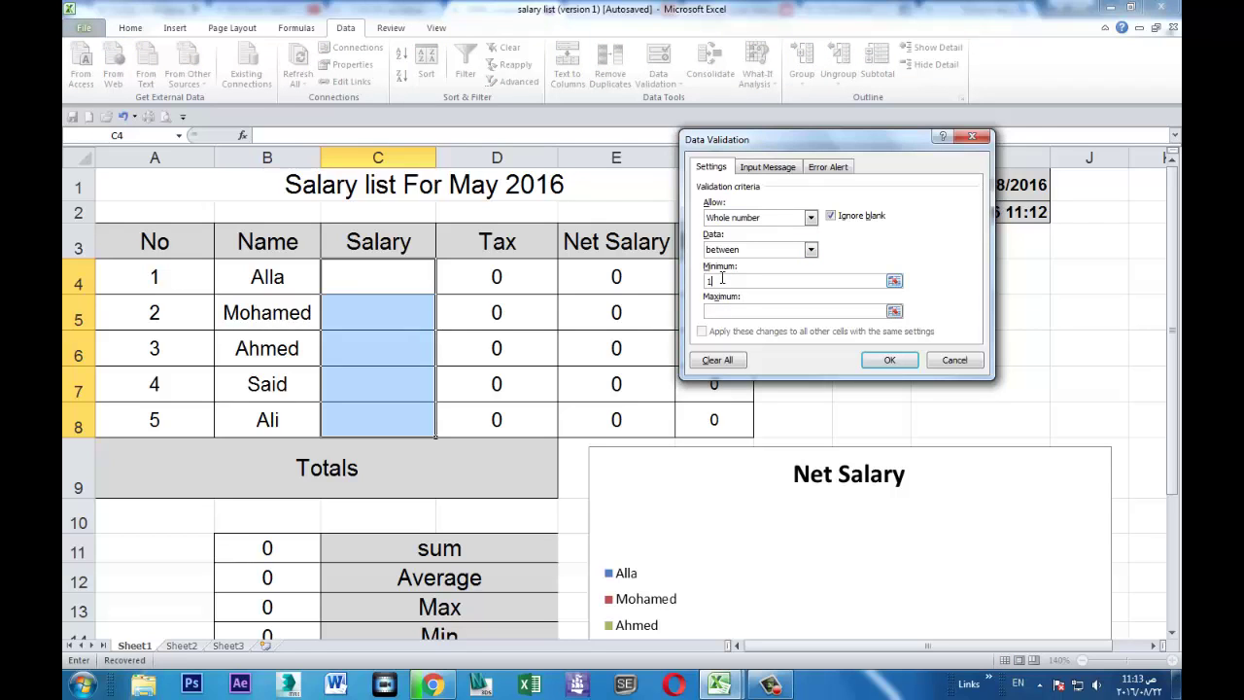
{"action": "type", "text": "000"}
{"action": "left_click", "coordinate": [722, 311]}
{"action": "type", "text": "5000"}
Add an Arabic input title 'الت' and message asking for a number between 1000 and 5000.
{"action": "left_click", "coordinate": [770, 168]}
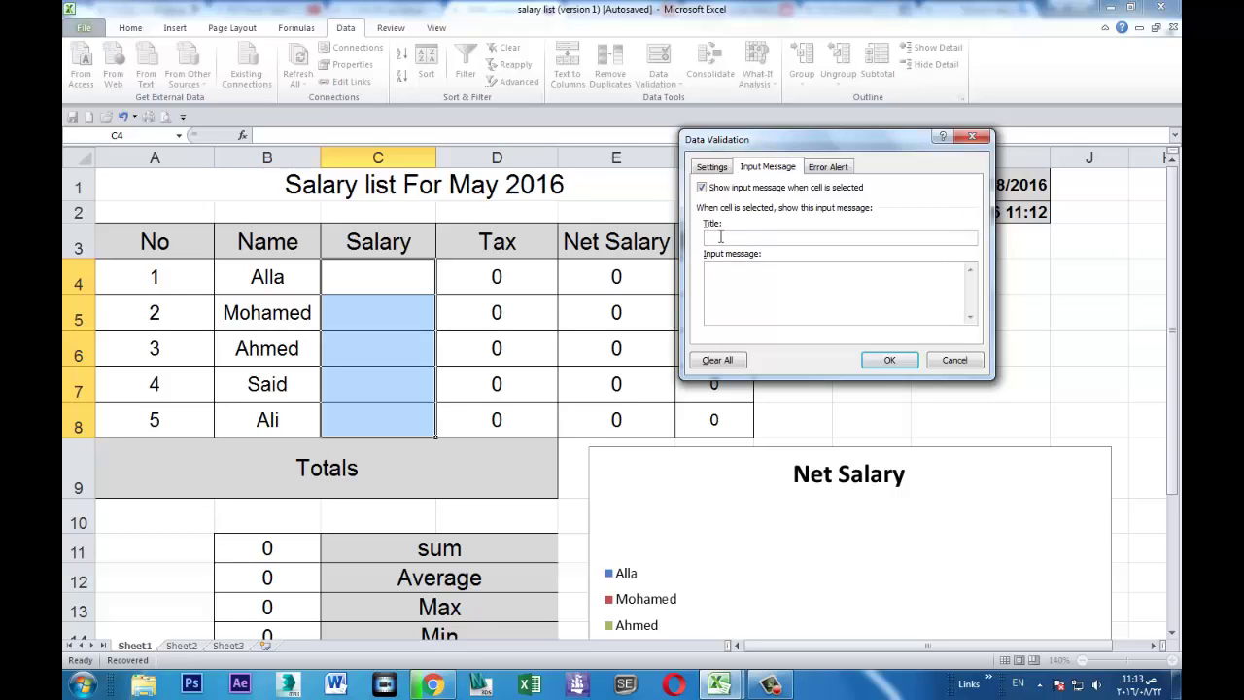
{"action": "key", "text": "alt+shift"}
{"action": "type", "text": "الت"}
{"action": "left_click", "coordinate": [735, 302]}
{"action": "type", "text": "من "}
{"action": "type", "text": "فص"}
{"action": "type", "text": "ل"}
{"action": "type", "text": "ك ادخل"}
{"action": "type", "text": " رقم"}
{"action": "type", "text": " بين ١"}
{"action": "type", "text": "٠٠٠"}
{"action": "type", "text": " -٥٠٠٠"}
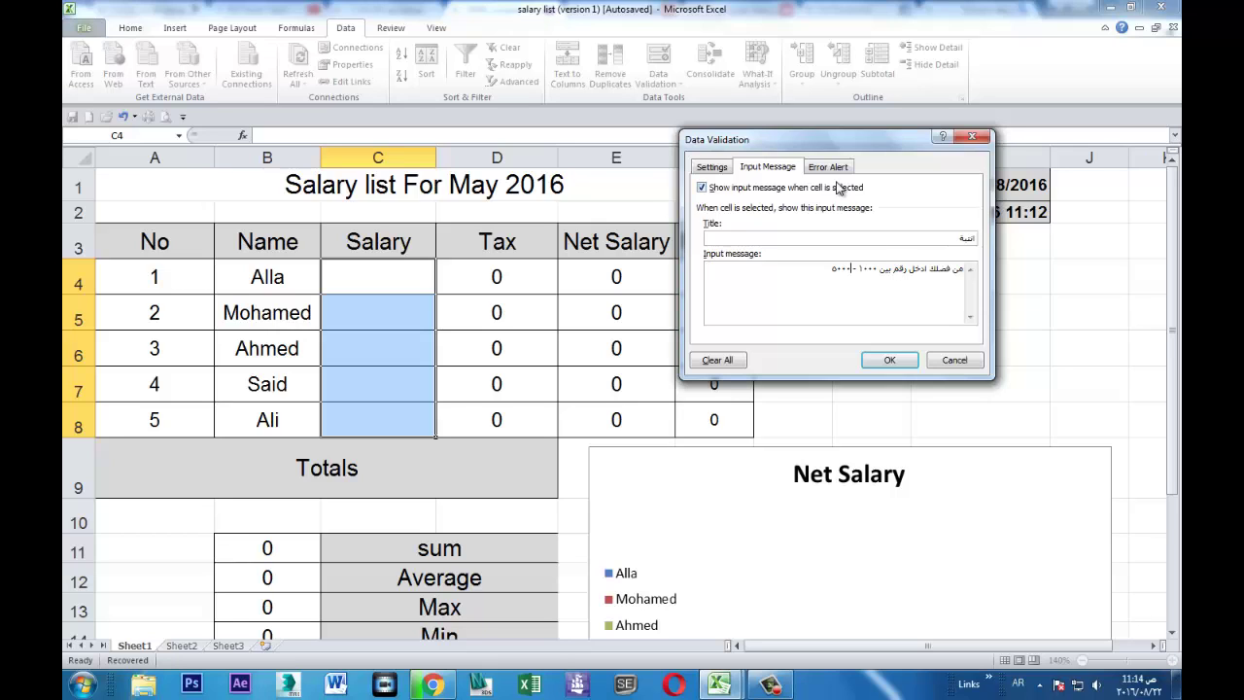
Move on to the Error Alert settings.
{"action": "left_click", "coordinate": [827, 167]}
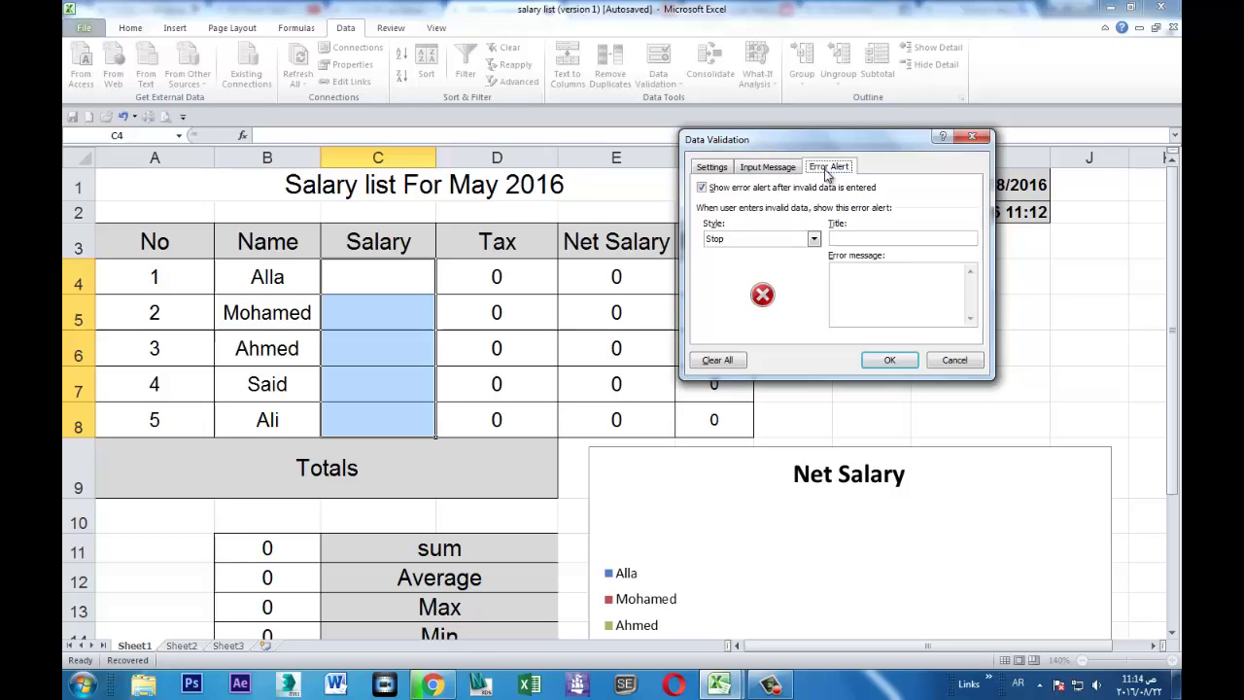
Enter the Arabic error title 'خطا' and message 'لقد خالفت قواعد الادخال .. اعد المحاولة'.
{"action": "left_click", "coordinate": [855, 237]}
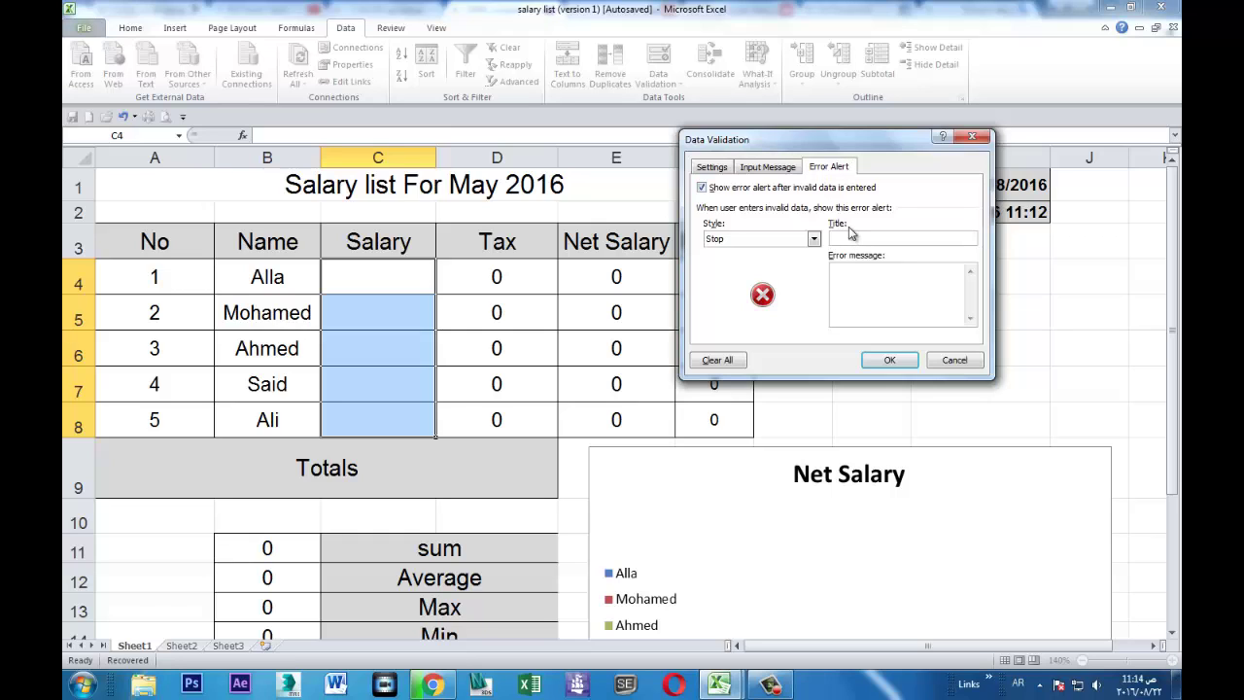
{"action": "type", "text": "خطا"}
{"action": "left_click", "coordinate": [865, 266]}
{"action": "type", "text": "لق"}
{"action": "type", "text": "د خال"}
{"action": "type", "text": "فت"}
{"action": "type", "text": " قواع"}
{"action": "type", "text": "د الادخال"}
{"action": "type", "text": " .. ا"}
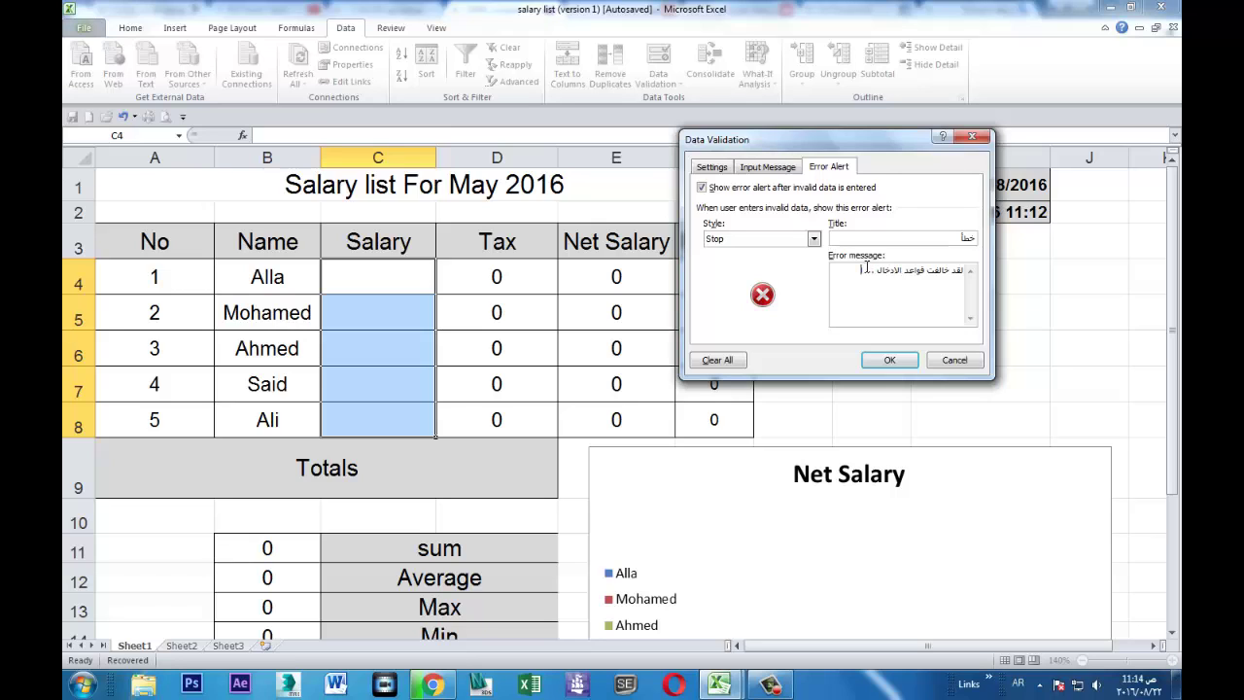
{"action": "type", "text": "عد ا"}
{"action": "type", "text": "لمحاولة"}
Try the Warning and Information styles, settle on Stop, and apply the validation.
{"action": "left_click", "coordinate": [813, 239]}
{"action": "left_click", "coordinate": [740, 263]}
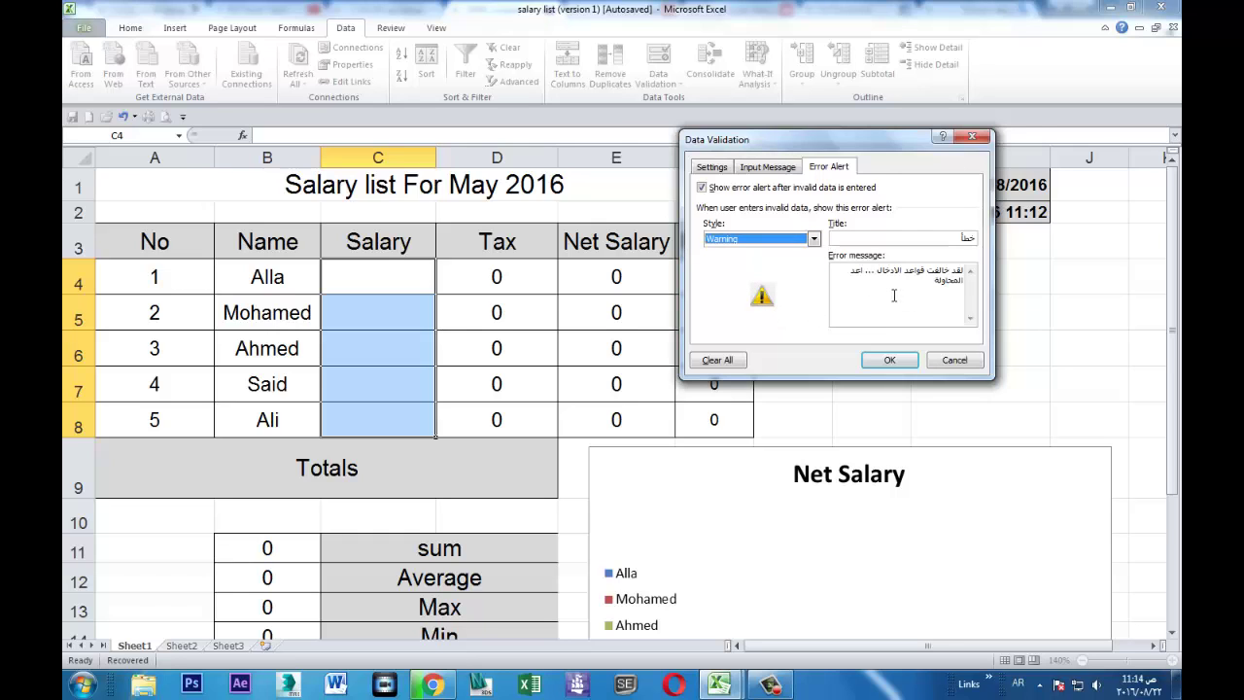
{"action": "left_click", "coordinate": [813, 239]}
{"action": "left_click", "coordinate": [754, 273]}
{"action": "left_click", "coordinate": [813, 239]}
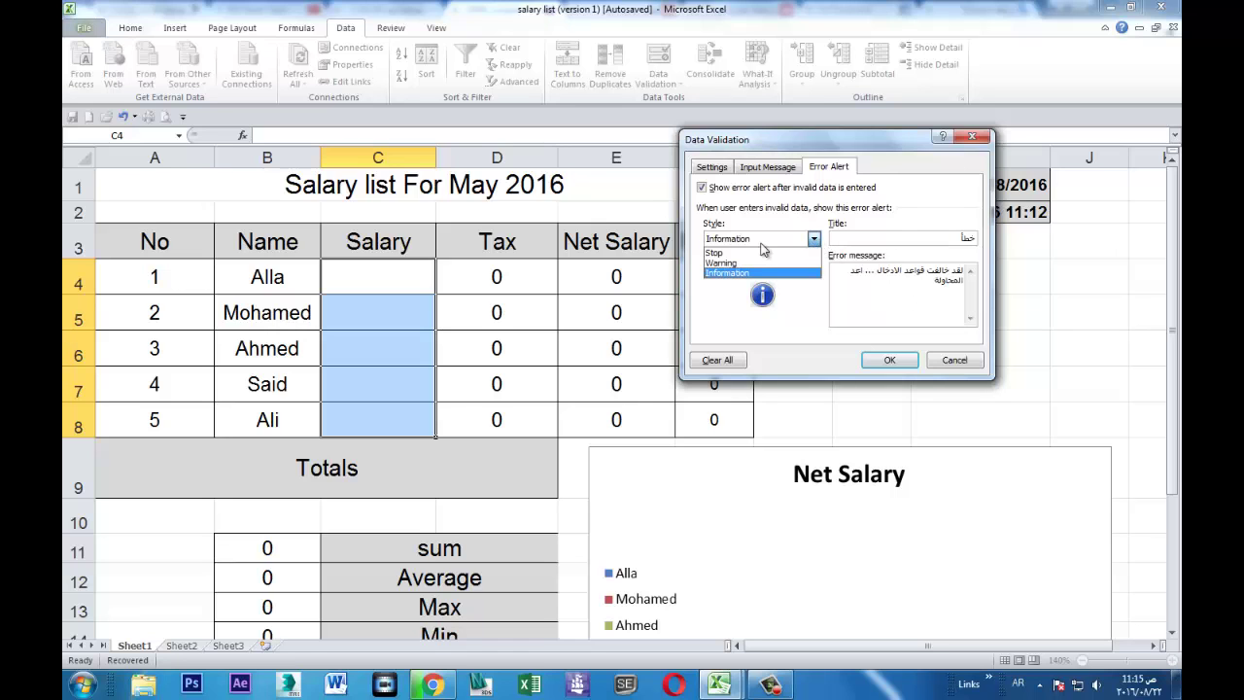
{"action": "left_click", "coordinate": [724, 252]}
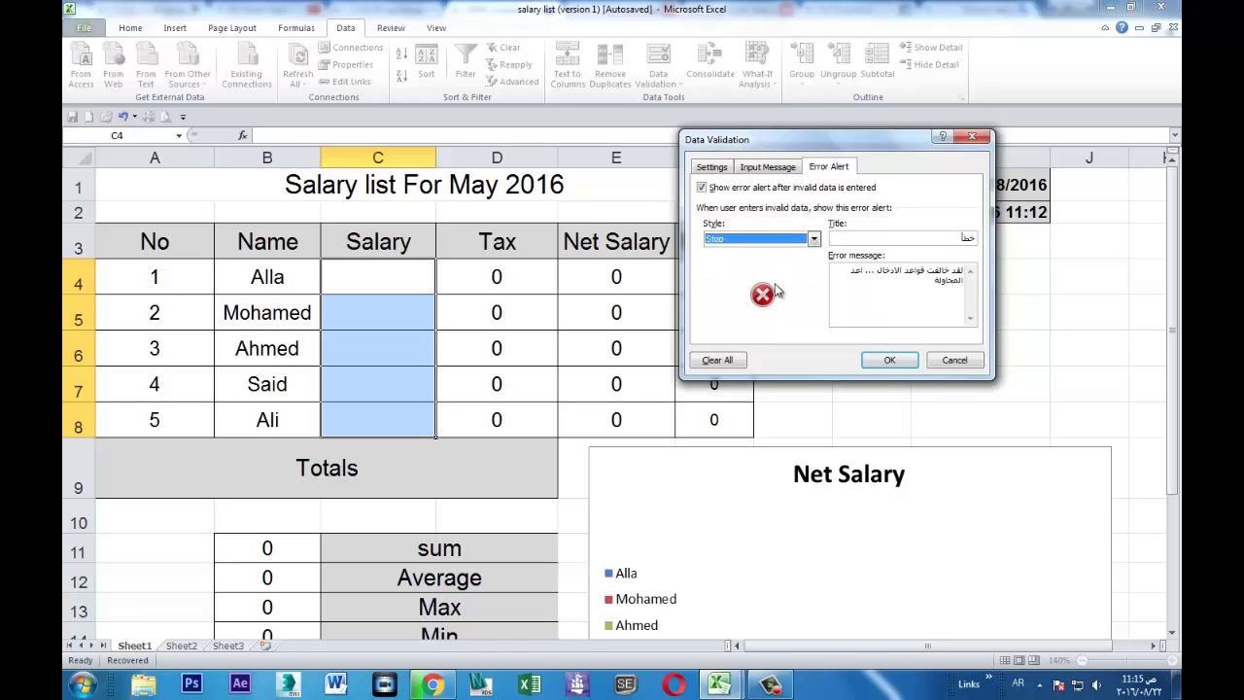
{"action": "left_click", "coordinate": [885, 361]}
Test the rule with 6000 in C4, retry after rejection, and enter 2500.
{"action": "left_click", "coordinate": [417, 280]}
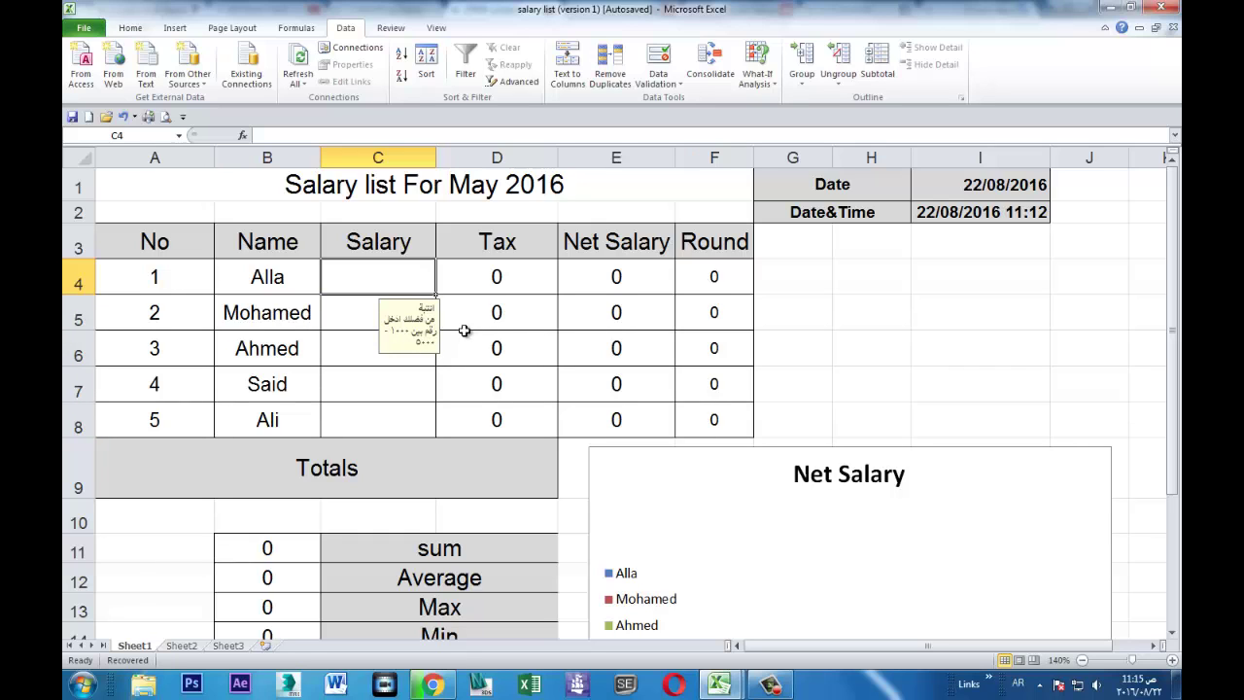
{"action": "type", "text": "6000"}
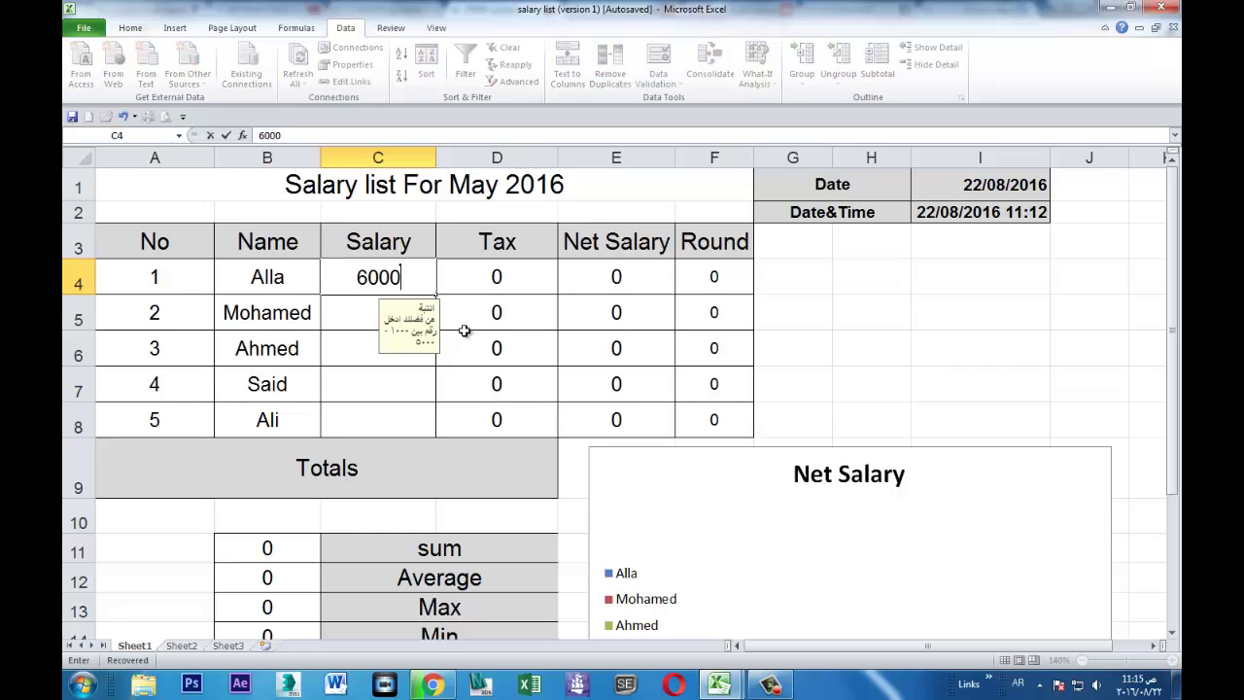
{"action": "key", "text": "Return"}
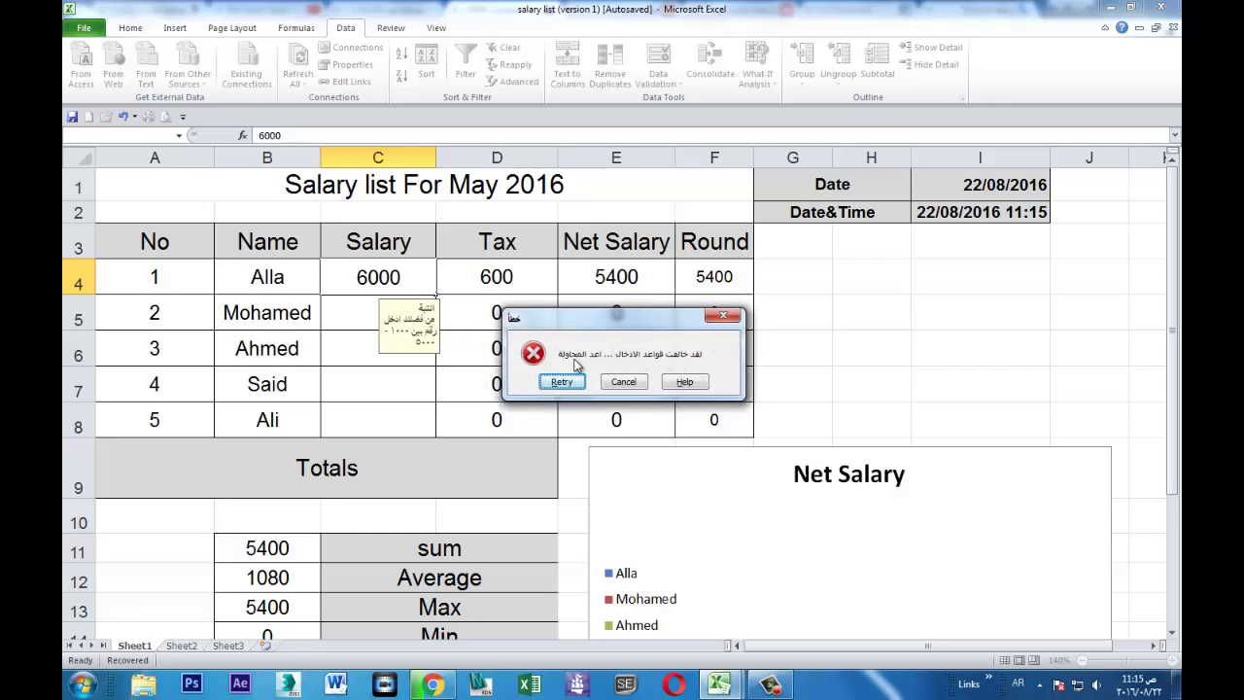
{"action": "left_click", "coordinate": [562, 382]}
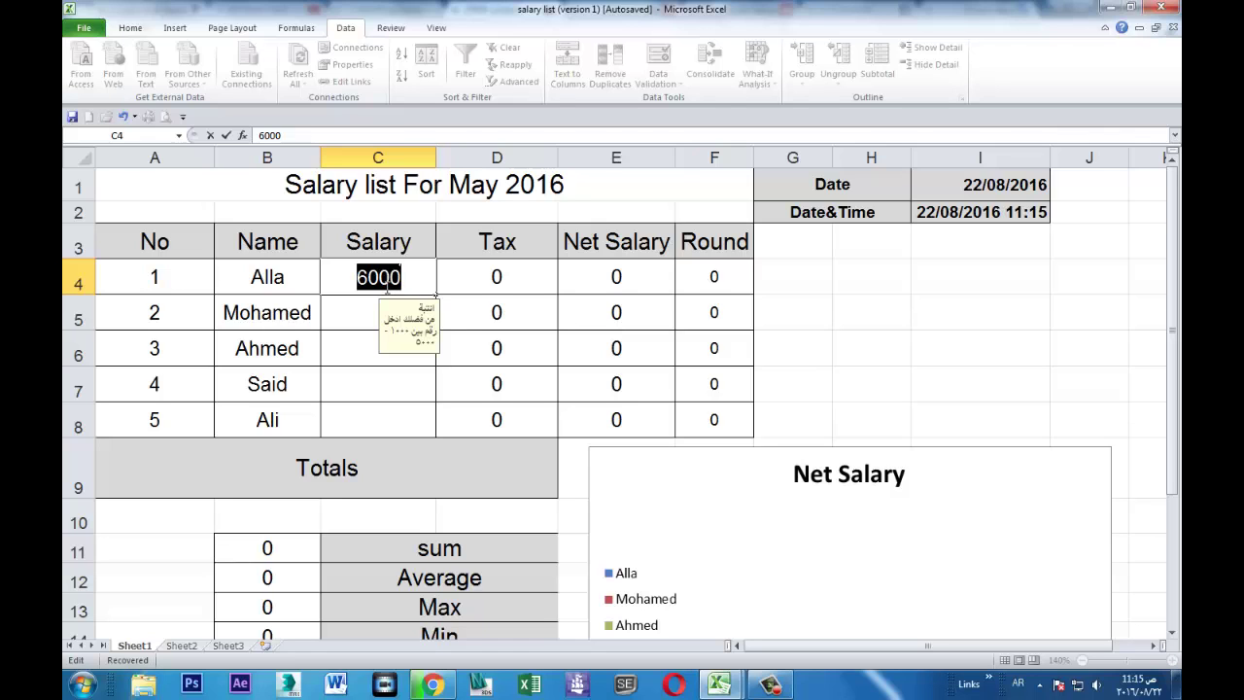
{"action": "type", "text": "2500"}
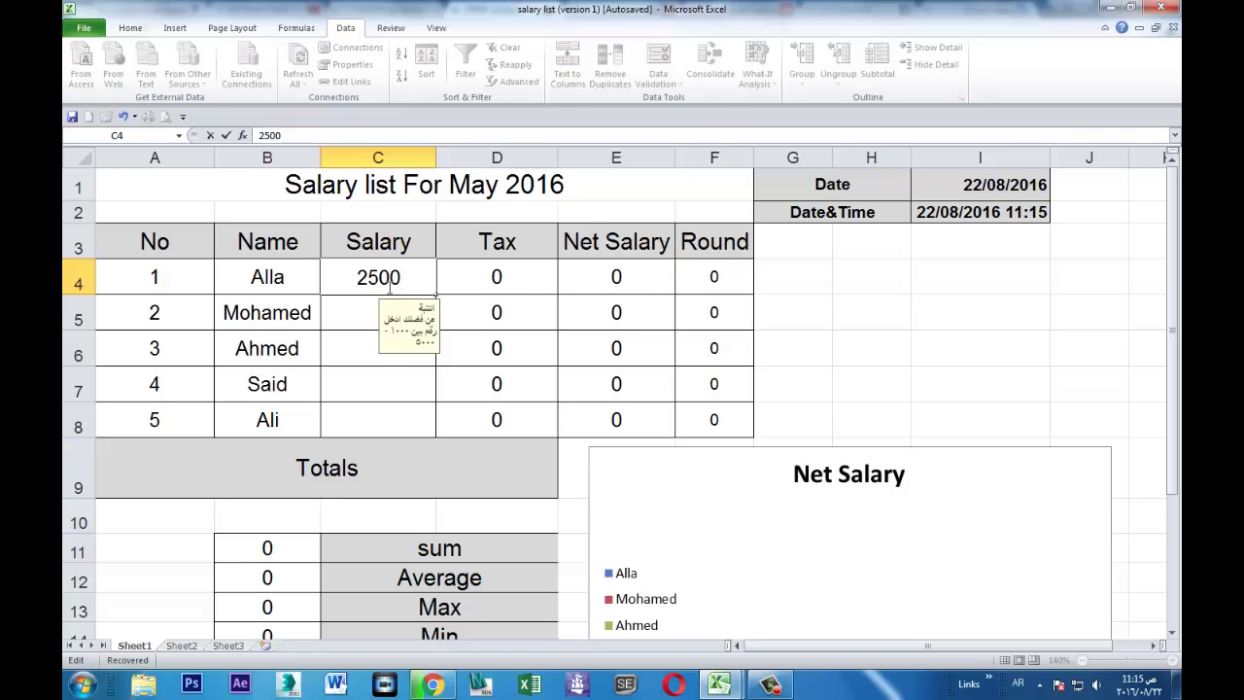
{"action": "key", "text": "Return"}
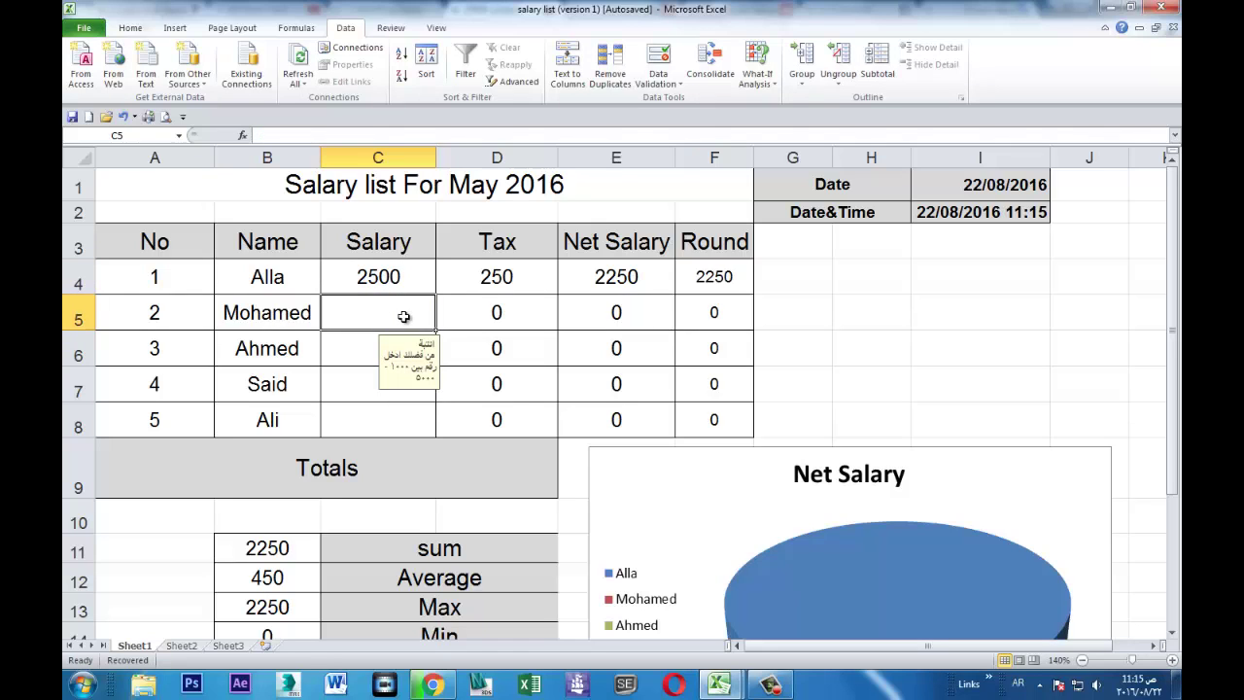
Enter salaries 1500, 4000 (after 400 is rejected), 1600 and 1650 in C5:C8.
{"action": "type", "text": "15"}
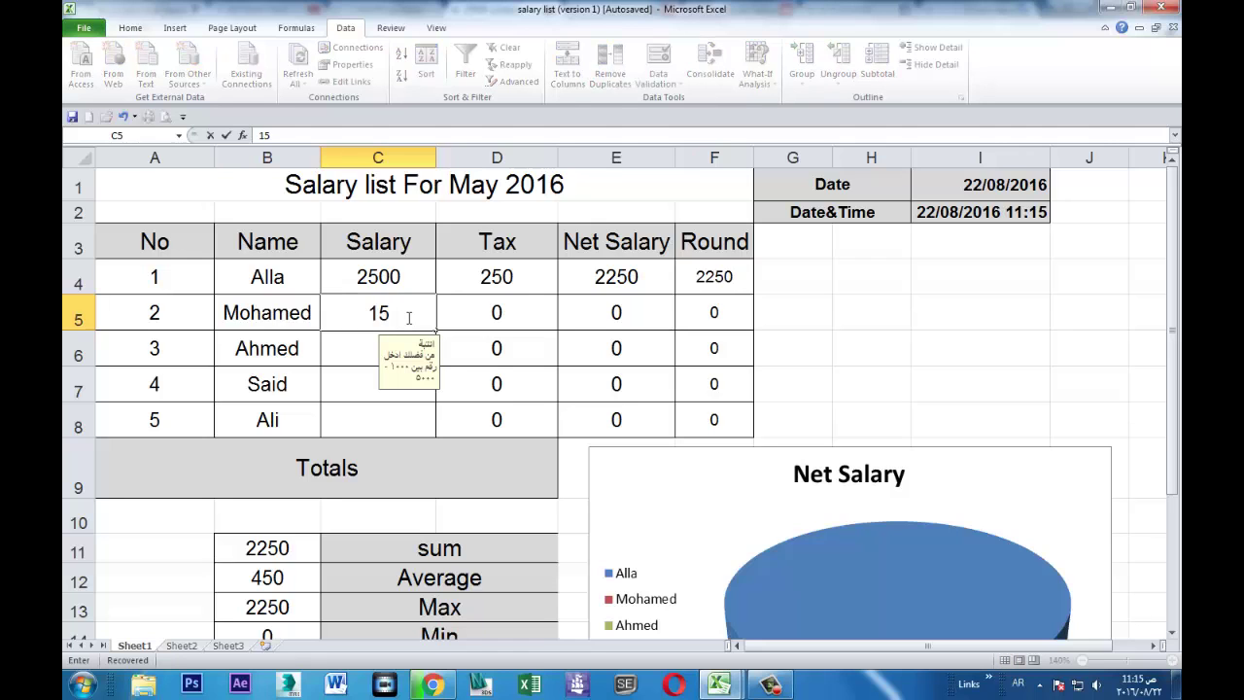
{"action": "type", "text": "00"}
{"action": "key", "text": "Return"}
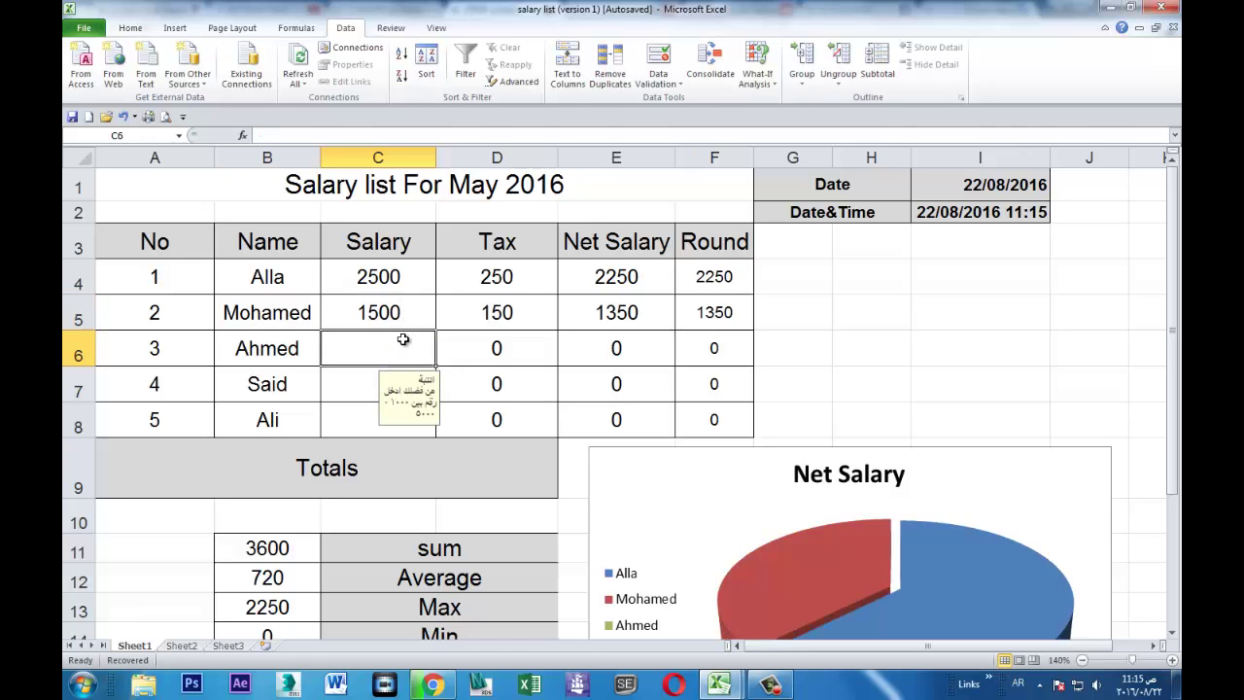
{"action": "type", "text": "400"}
{"action": "key", "text": "Return"}
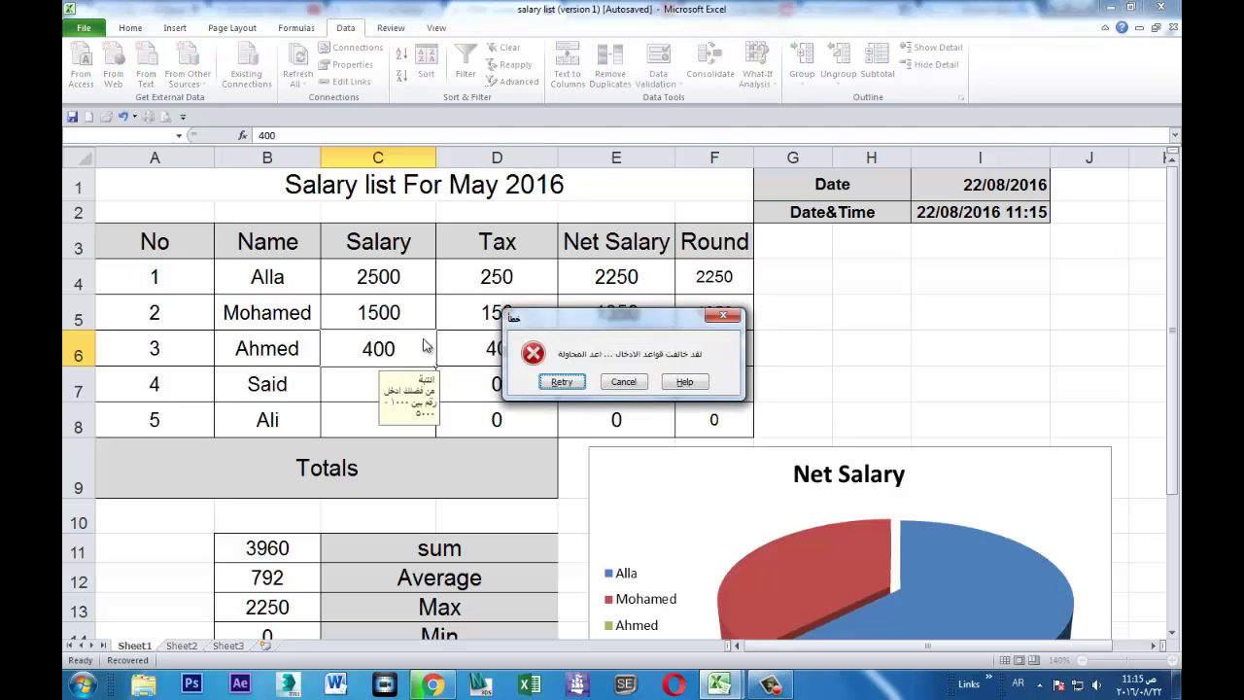
{"action": "left_click", "coordinate": [552, 383]}
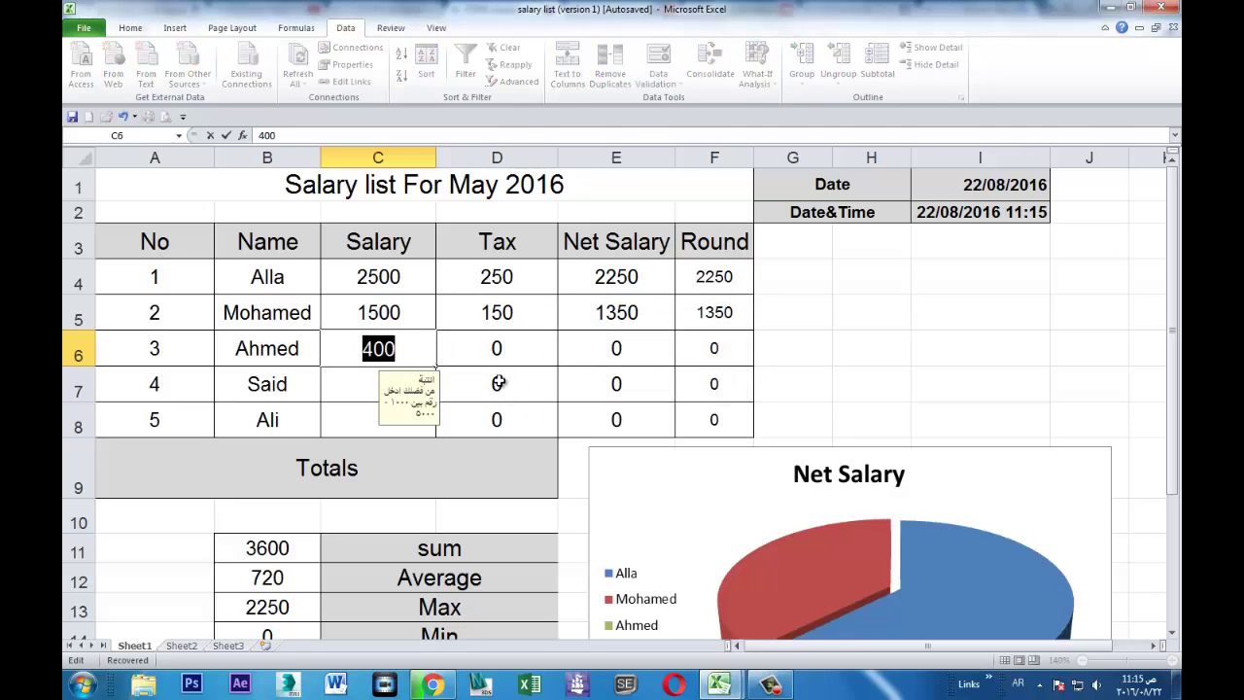
{"action": "type", "text": "4000"}
{"action": "key", "text": "Return"}
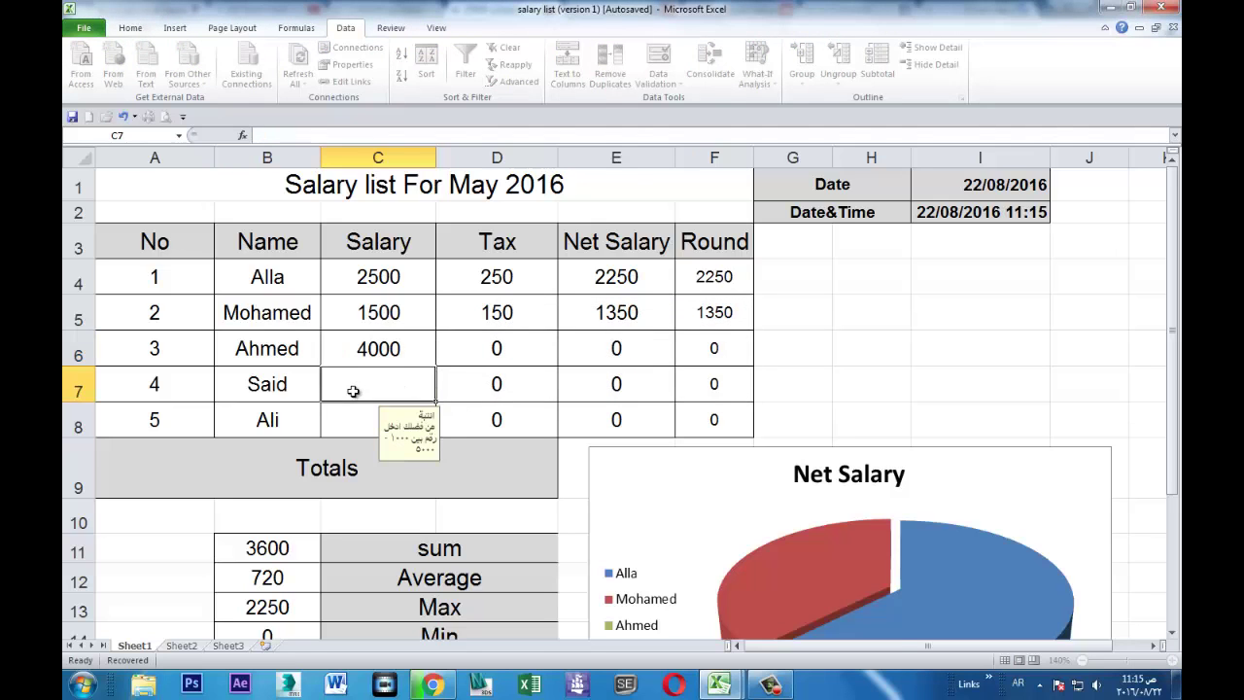
{"action": "type", "text": "160"}
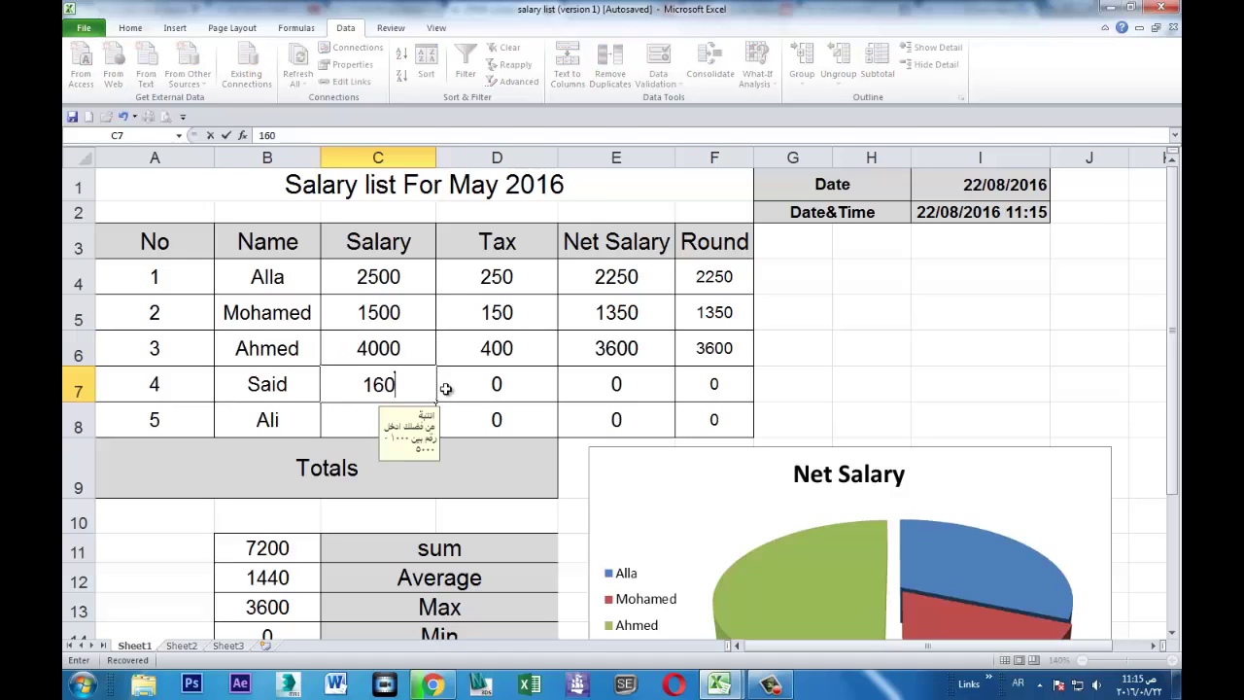
{"action": "type", "text": "0"}
{"action": "key", "text": "Return"}
{"action": "type", "text": "1"}
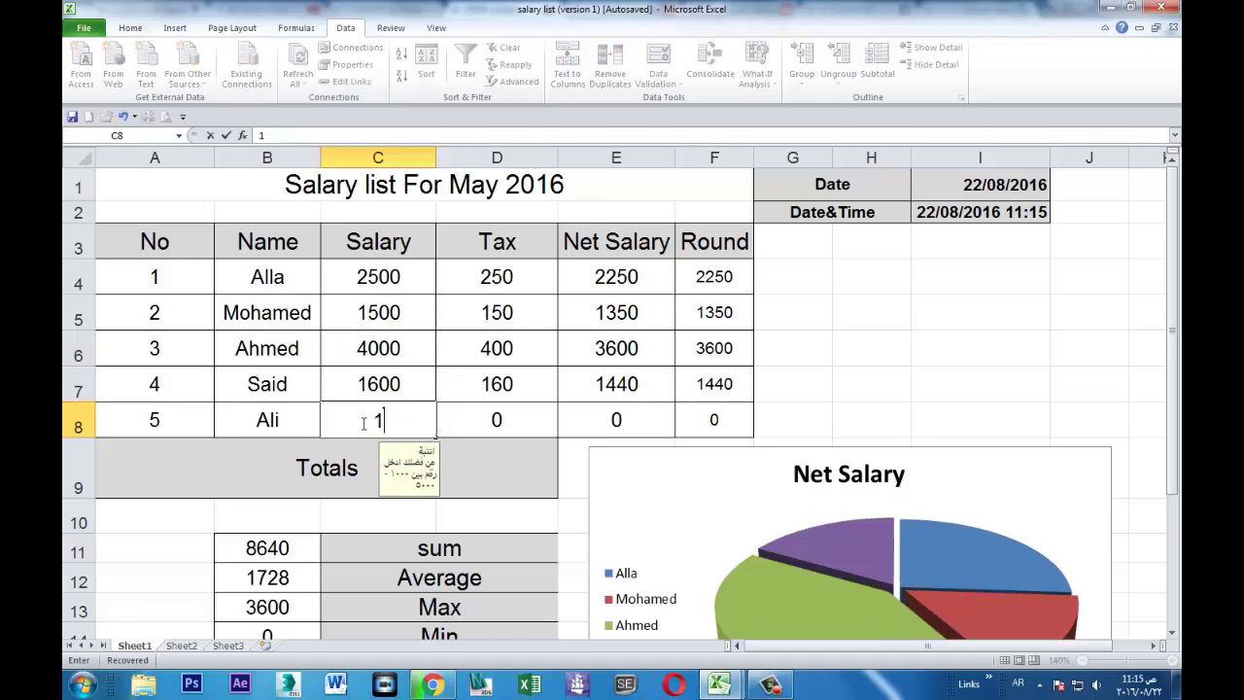
{"action": "type", "text": "650"}
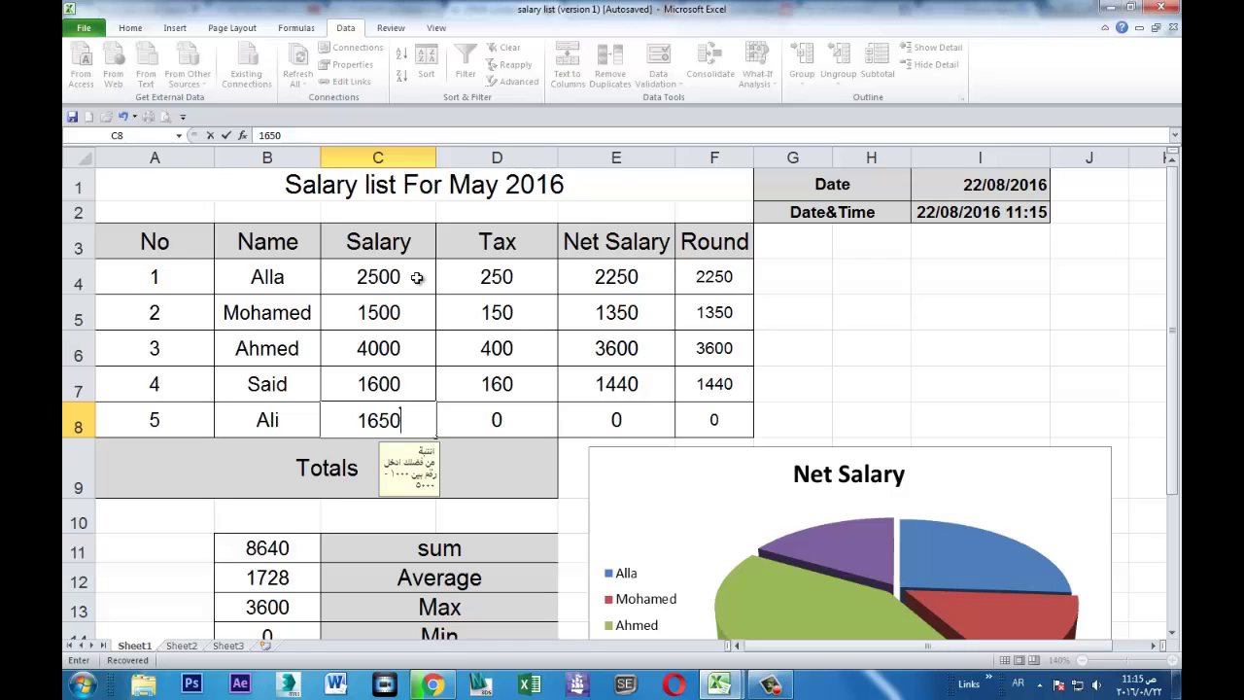
Select C4:C8 and use Clear All in Data Validation to drop the rule.
{"action": "left_click_drag", "start_coordinate": [411, 278], "coordinate": [409, 418]}
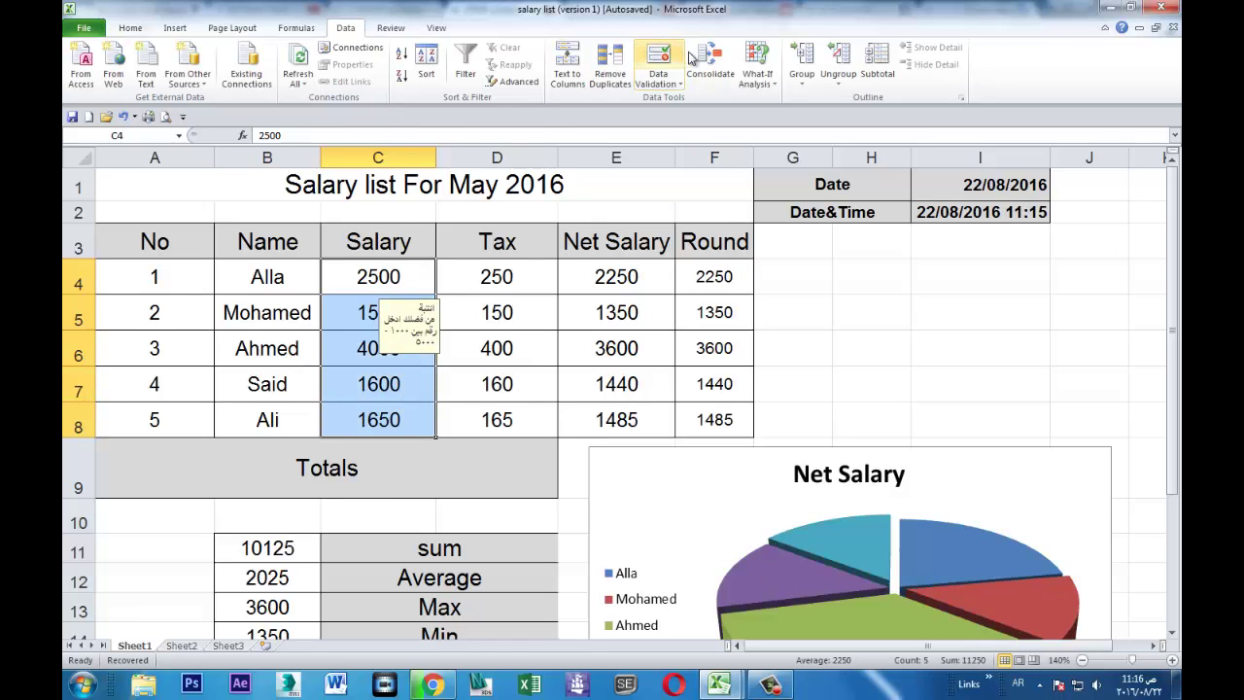
{"action": "left_click", "coordinate": [674, 82]}
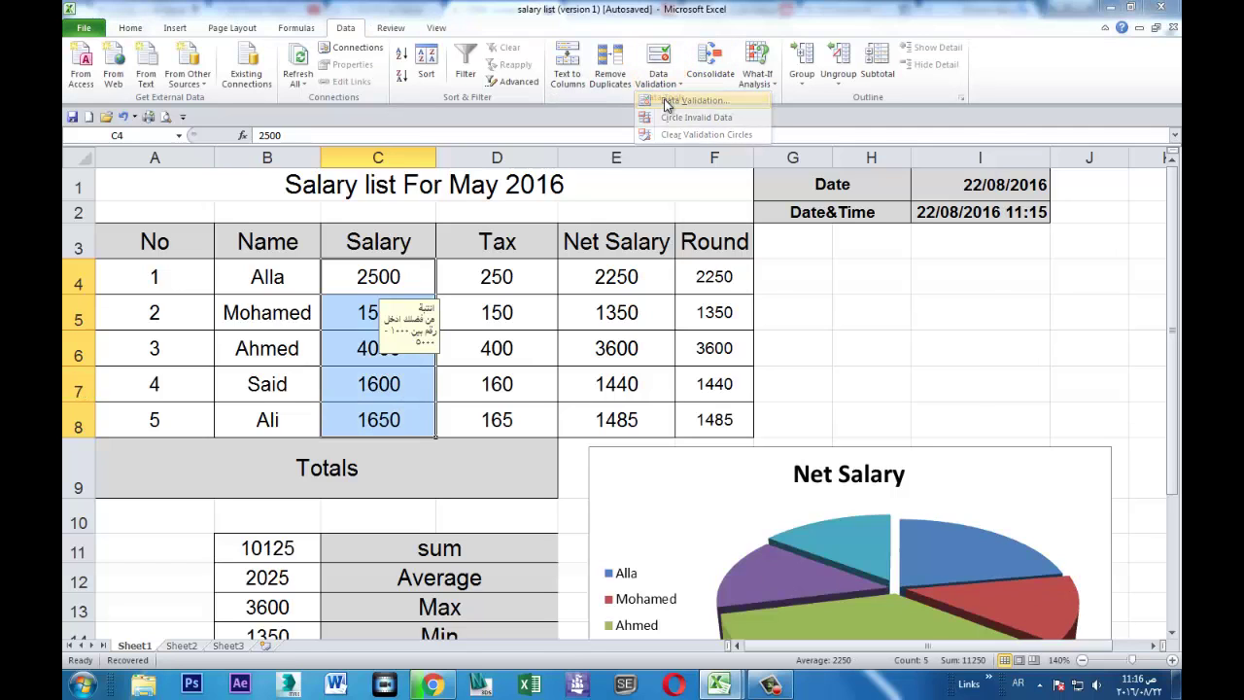
{"action": "left_click", "coordinate": [667, 101]}
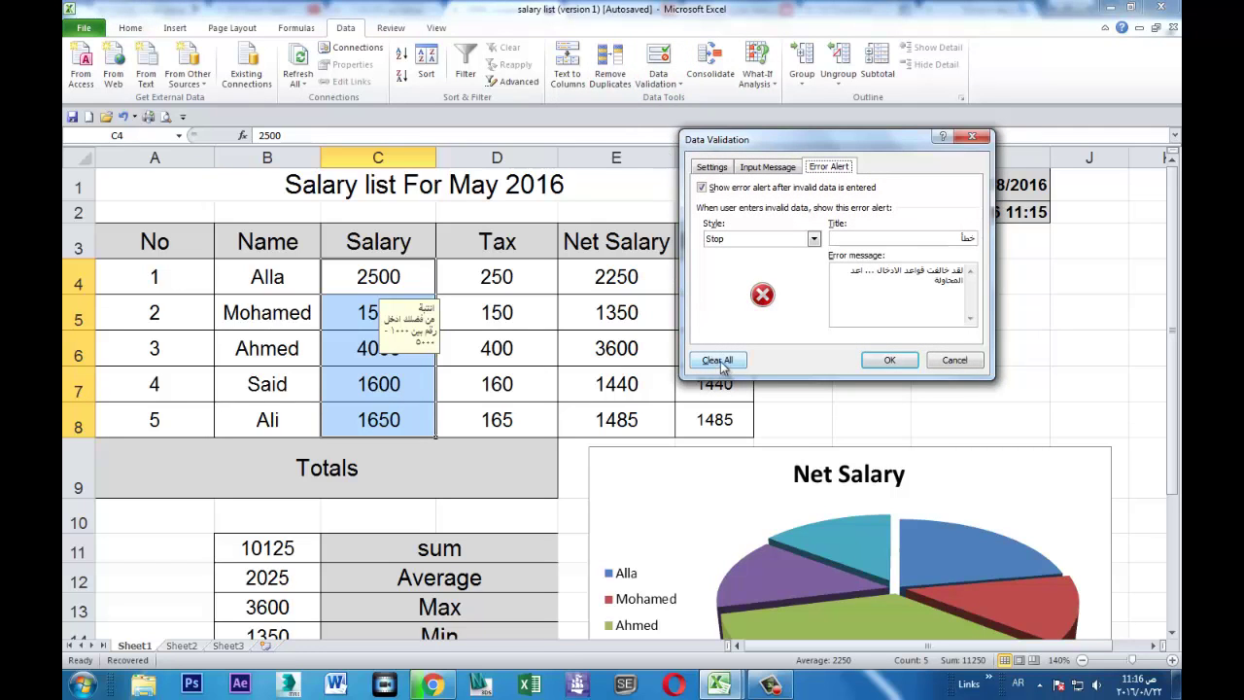
{"action": "left_click", "coordinate": [712, 168]}
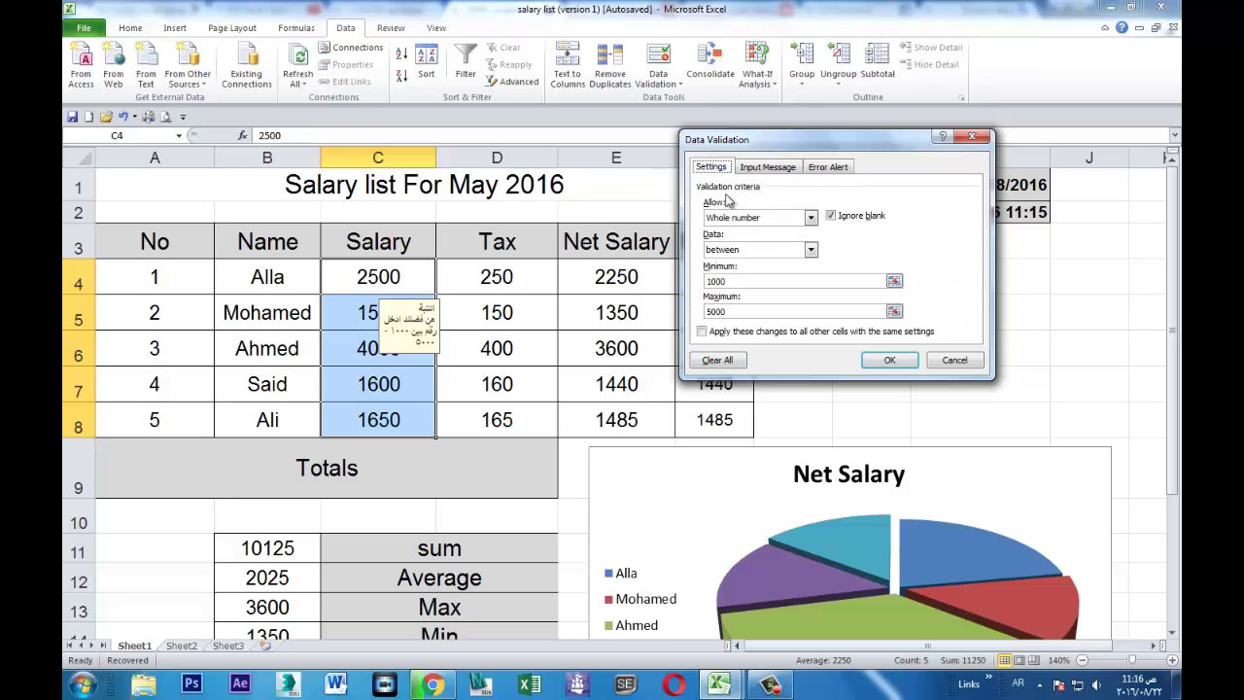
{"action": "left_click", "coordinate": [719, 361]}
{"action": "left_click", "coordinate": [886, 360]}
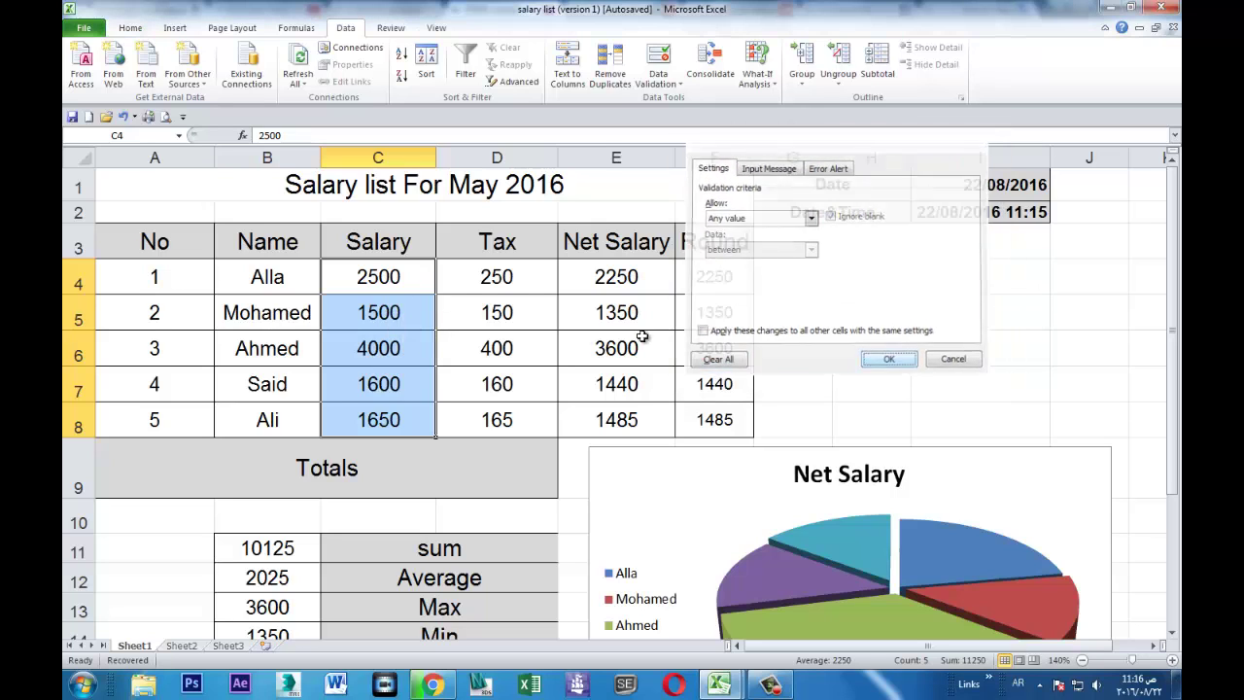
{"action": "left_click_drag", "start_coordinate": [258, 278], "coordinate": [256, 413]}
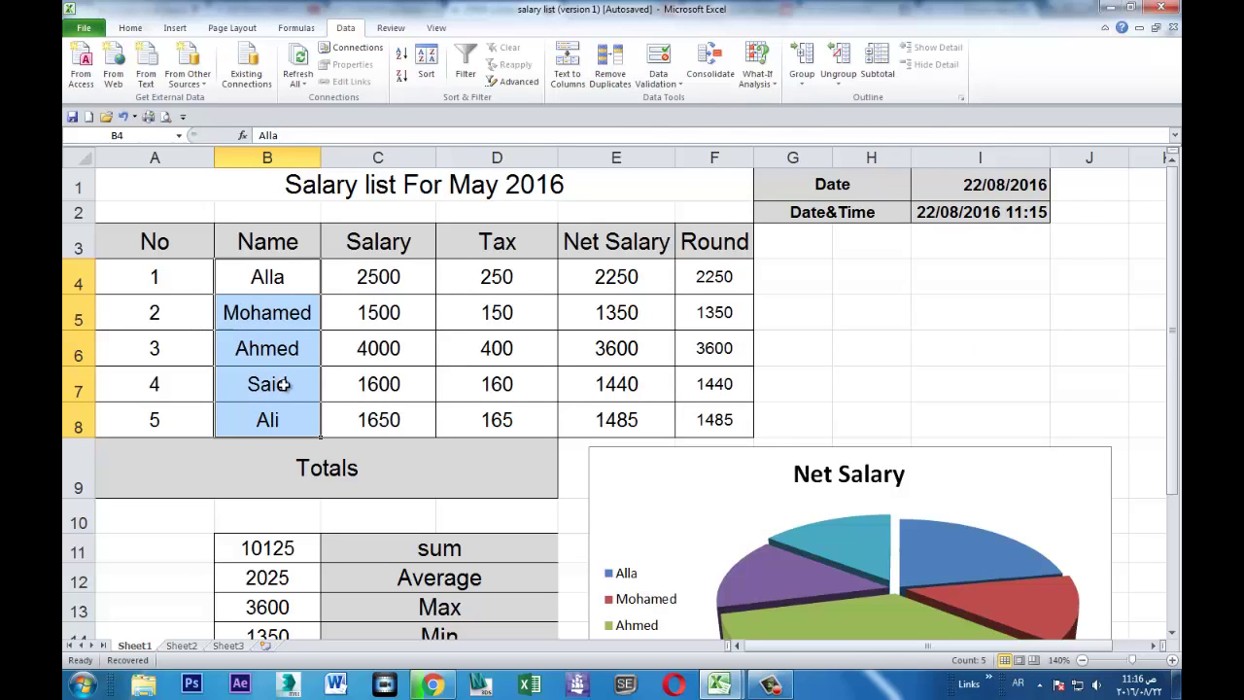
{"action": "left_click", "coordinate": [670, 82]}
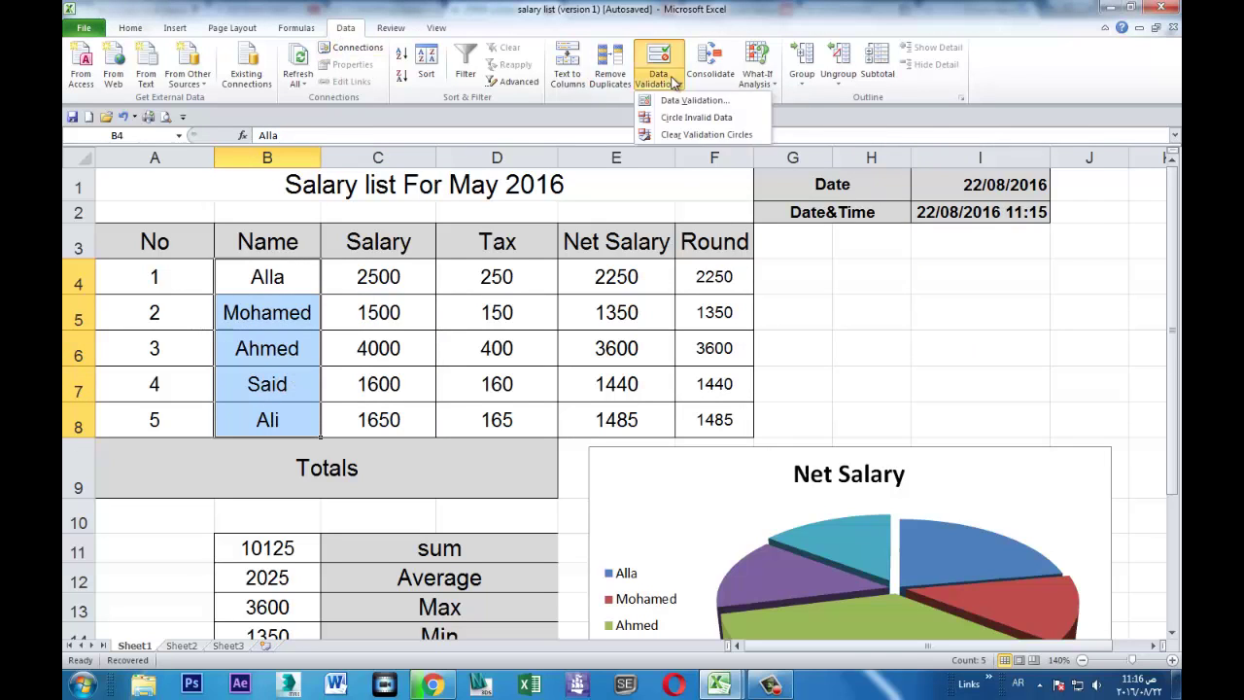
{"action": "left_click", "coordinate": [692, 100]}
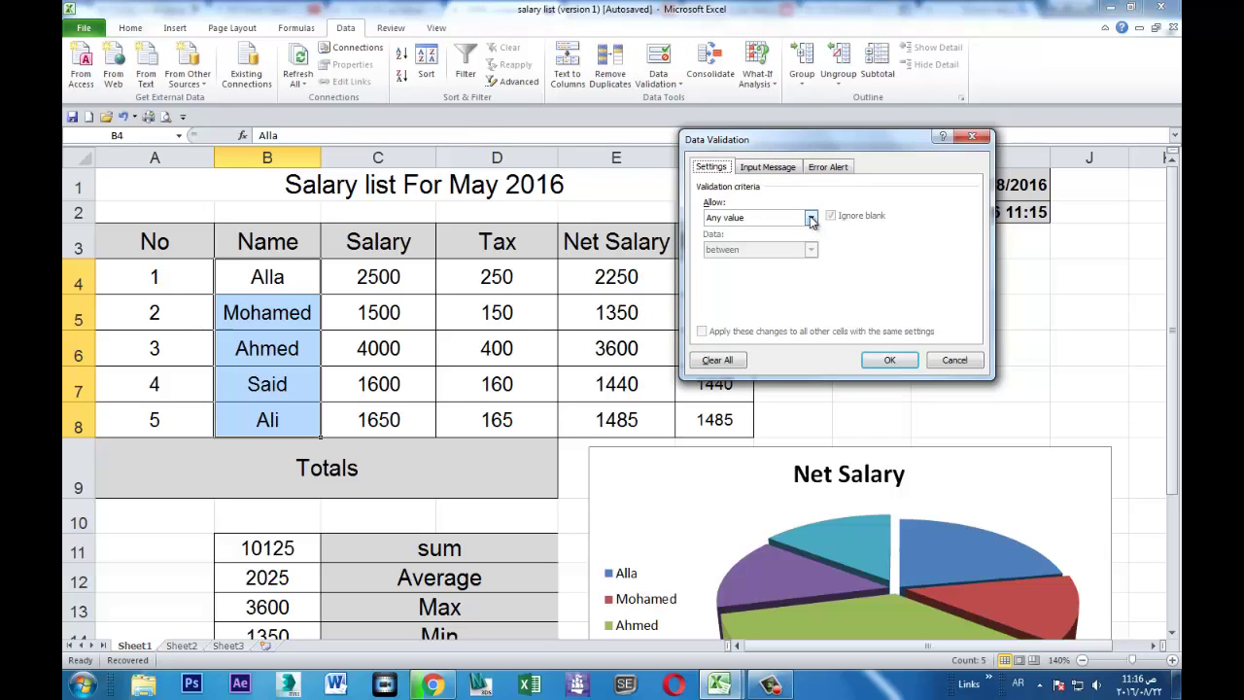
{"action": "left_click", "coordinate": [811, 217]}
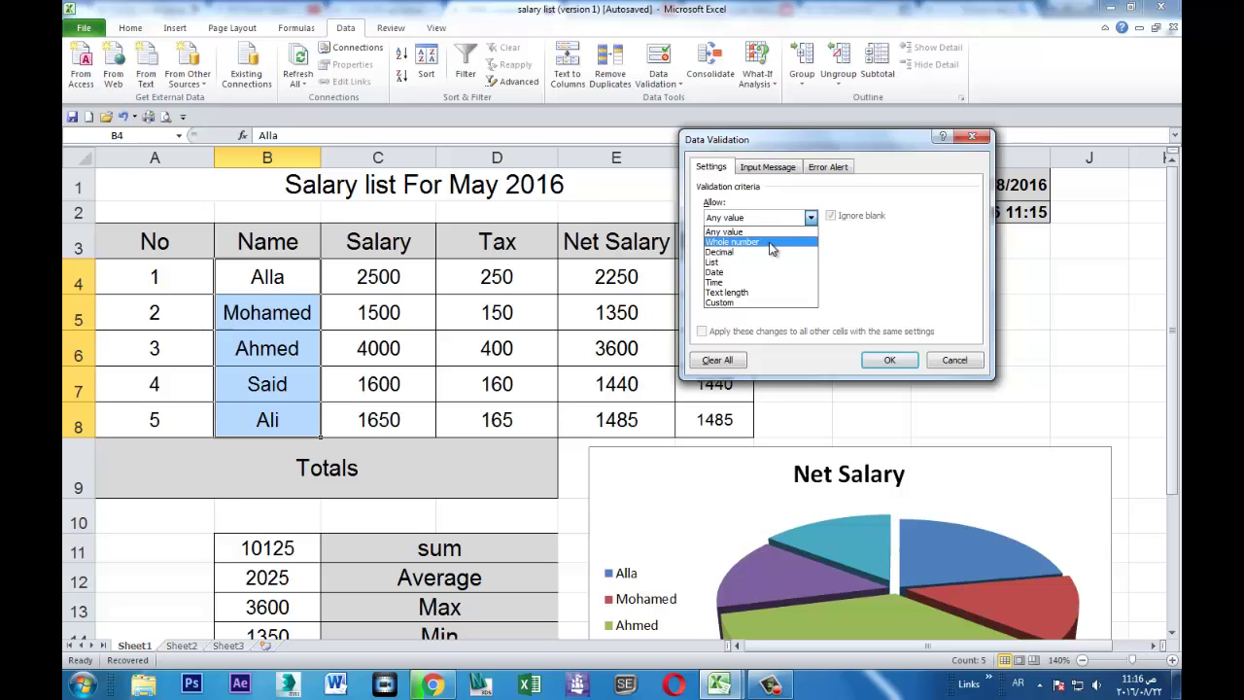
{"action": "left_click", "coordinate": [954, 360]}
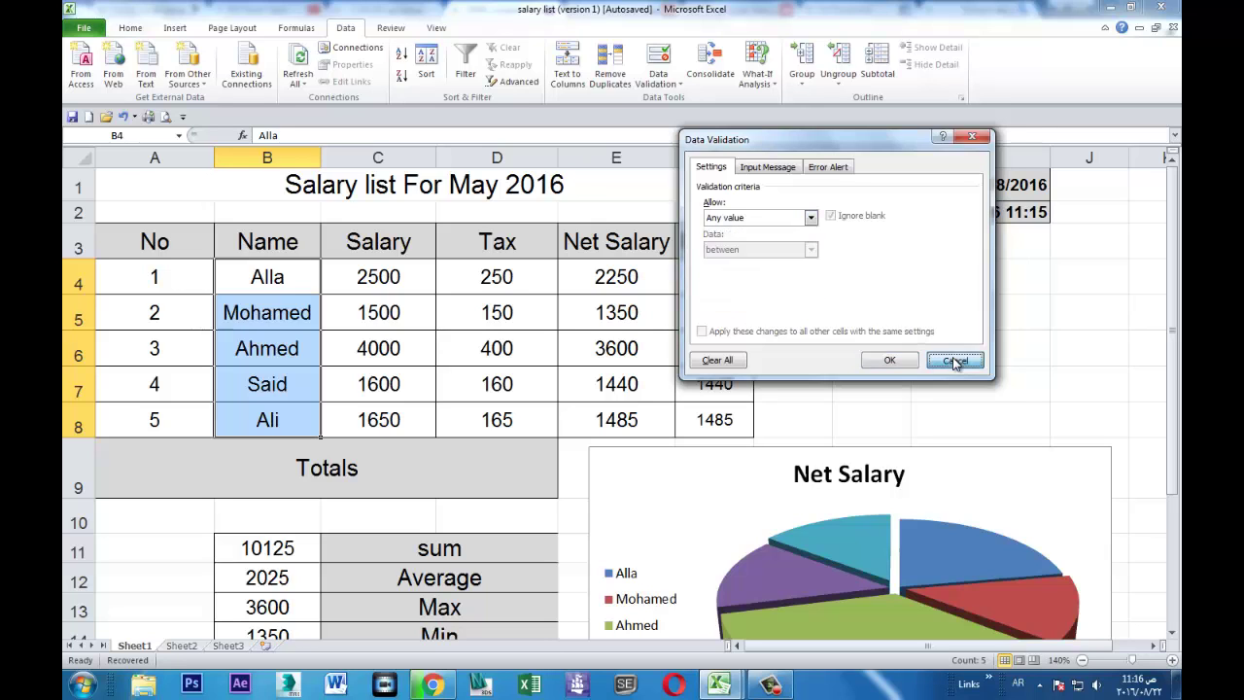
{"action": "left_click", "coordinate": [954, 359]}
{"action": "left_click_drag", "start_coordinate": [402, 278], "coordinate": [411, 420]}
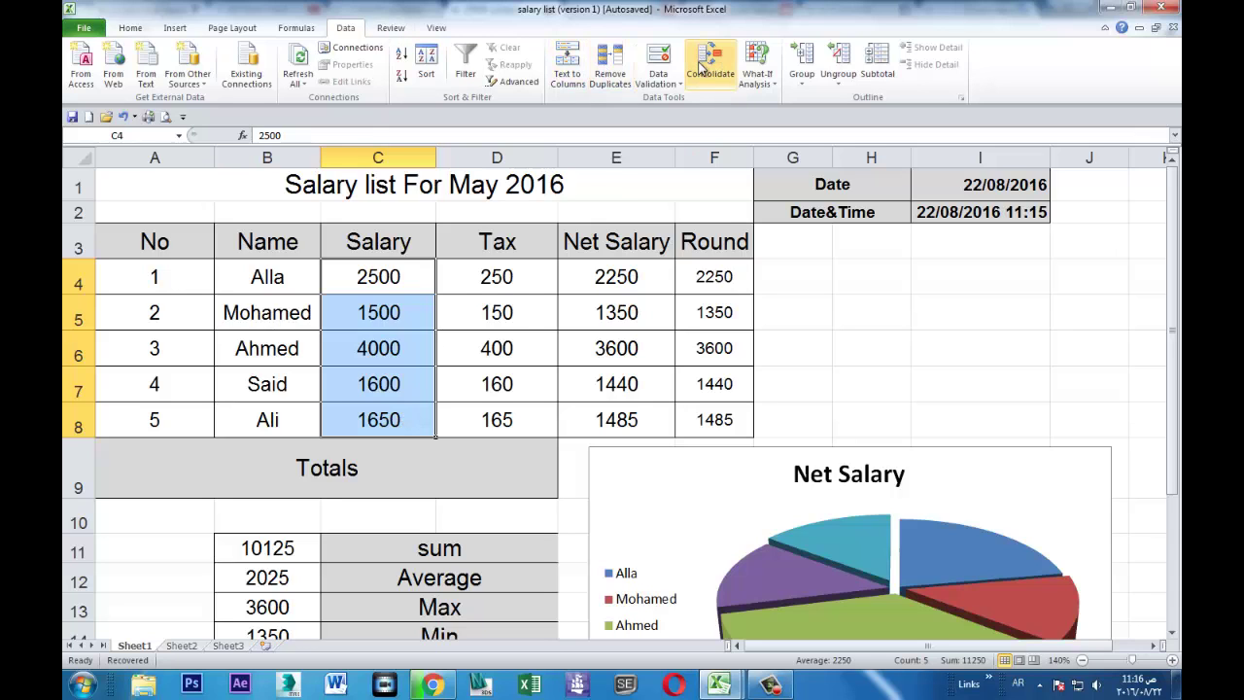
Reopen Data Validation for C4:C8, set Allow to Whole number and keep Data as between.
{"action": "left_click", "coordinate": [661, 84]}
{"action": "left_click", "coordinate": [695, 102]}
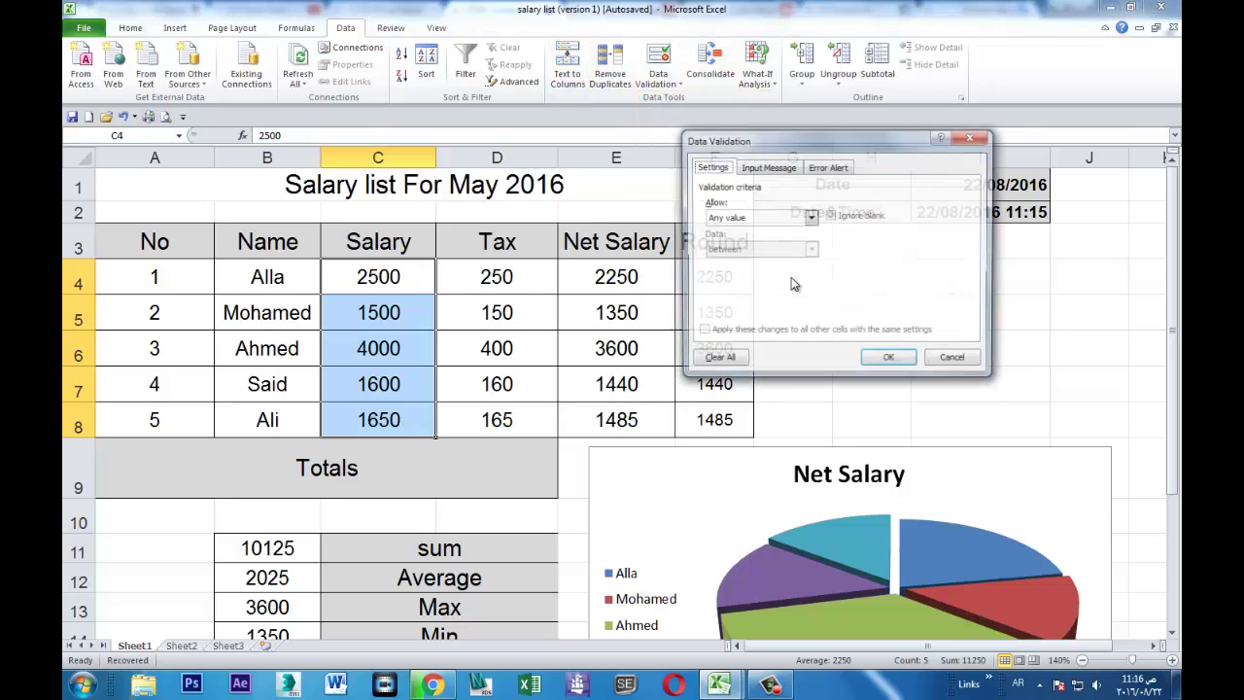
{"action": "left_click", "coordinate": [809, 218]}
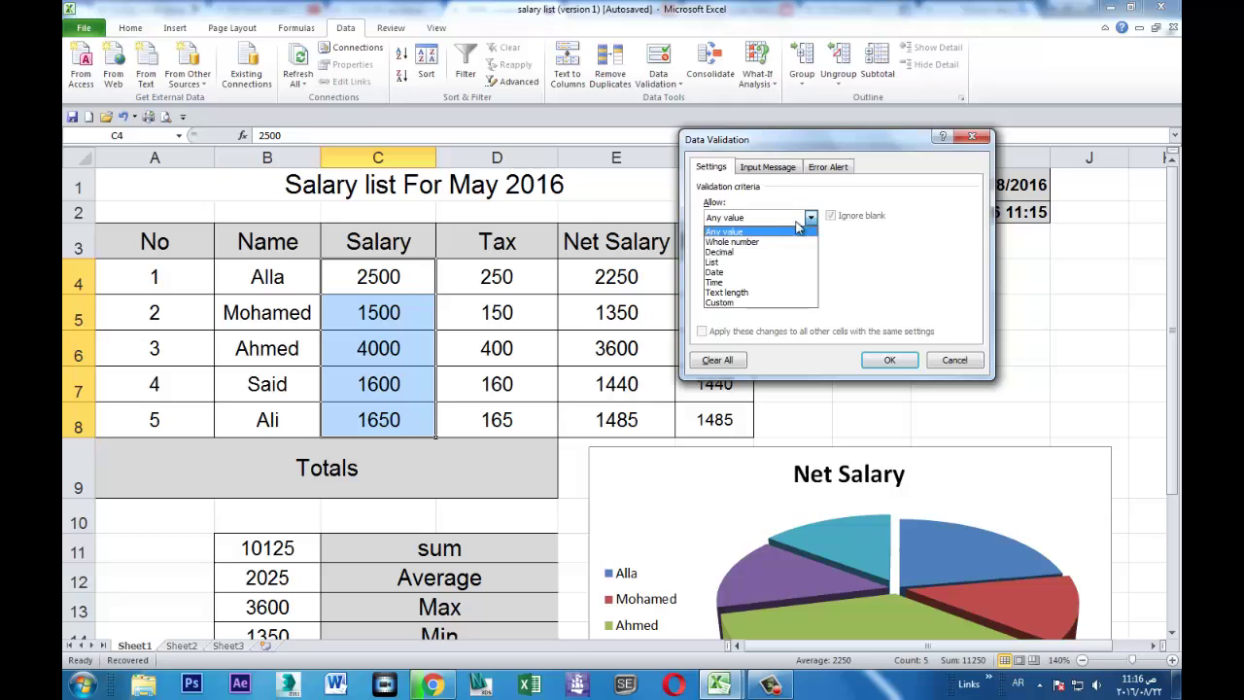
{"action": "left_click", "coordinate": [763, 243]}
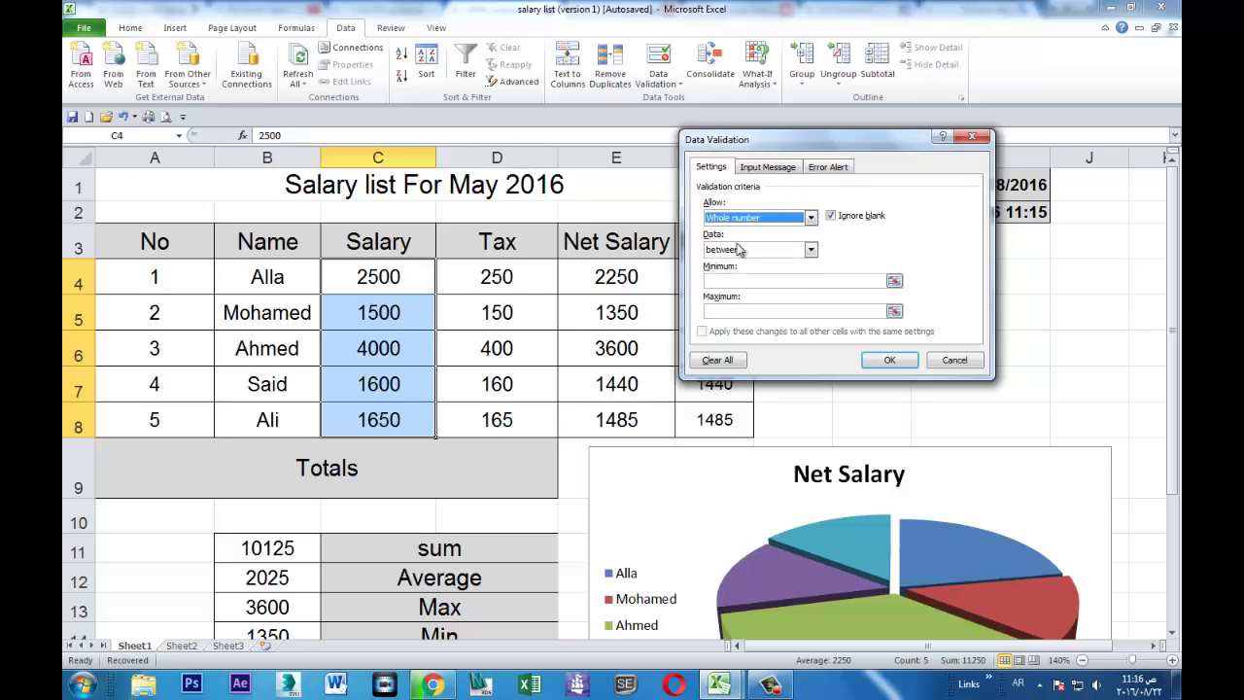
{"action": "left_click", "coordinate": [809, 253]}
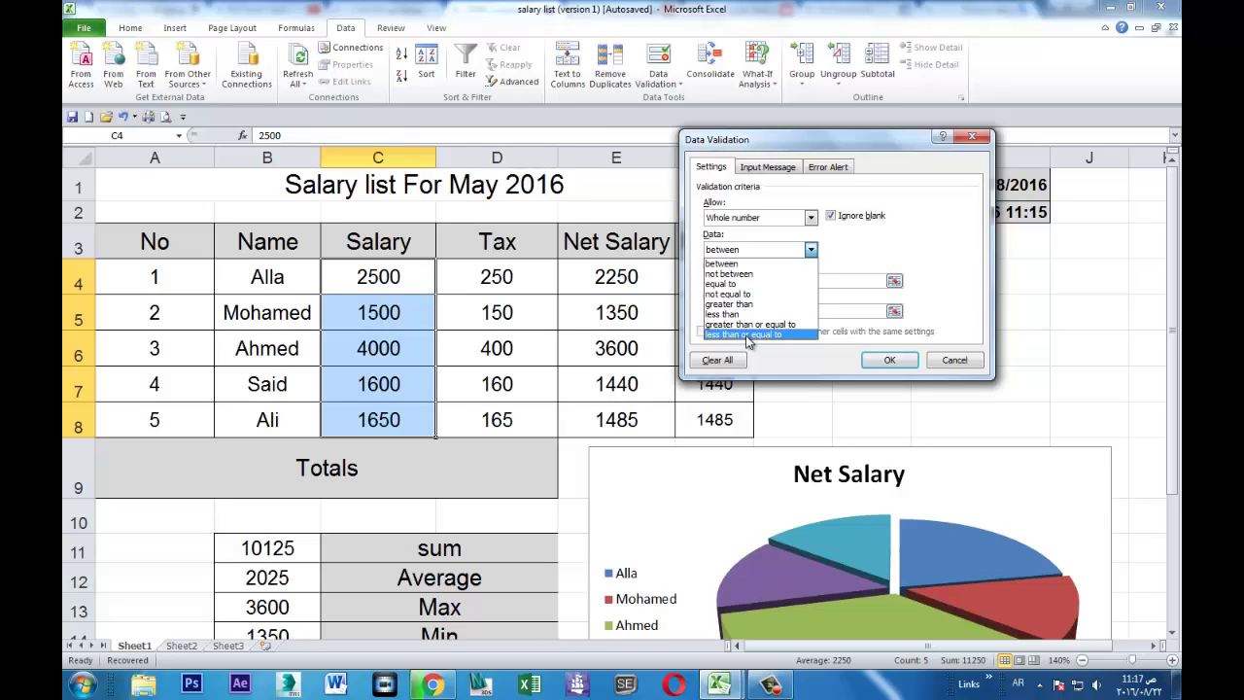
{"action": "left_click", "coordinate": [835, 342]}
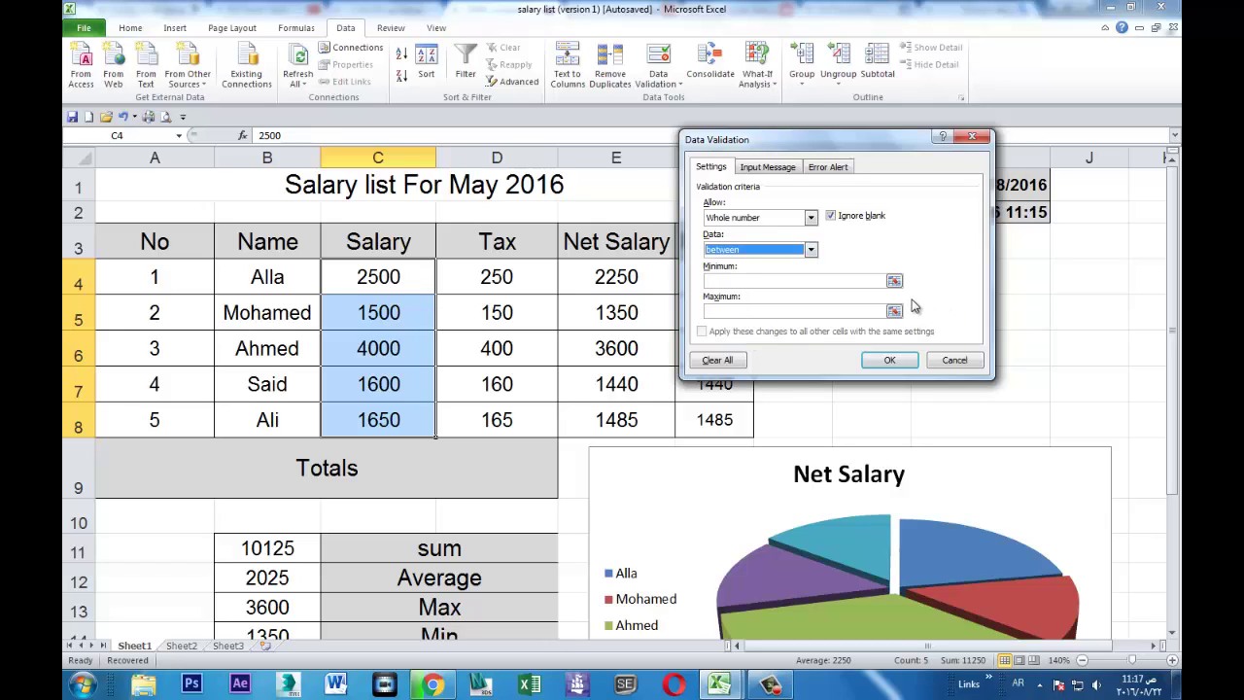